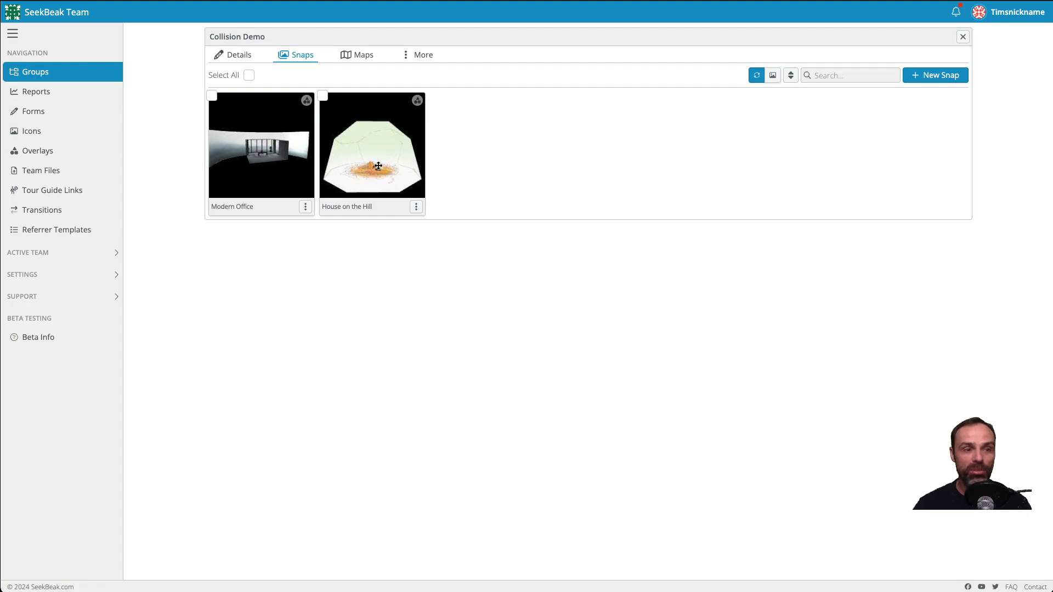
- Open the House on the Hill snap from the Collision Demo group
left_click(379, 166)
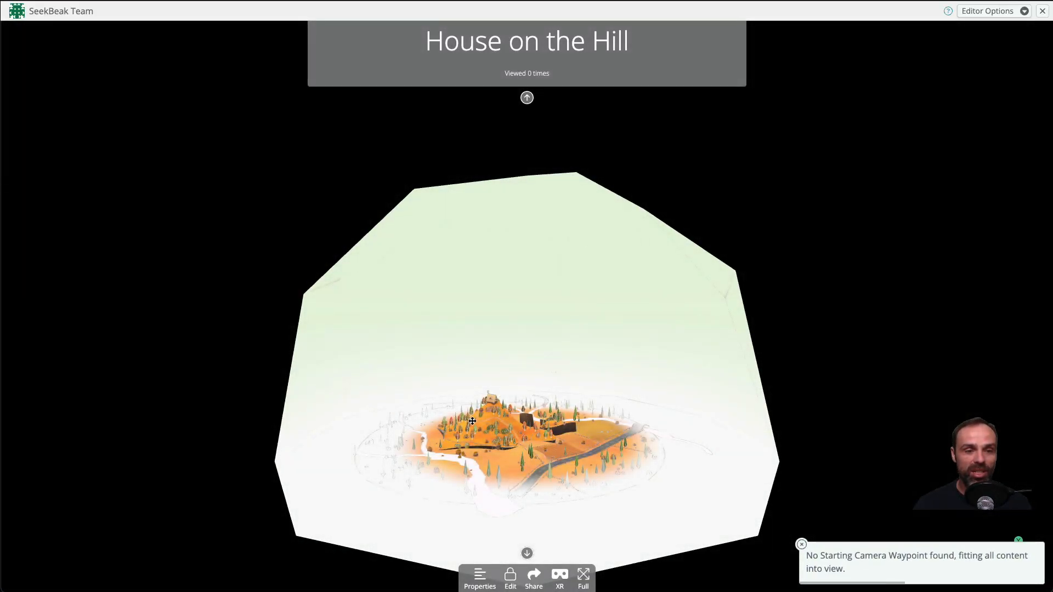
left_click_drag(496, 357, 559, 408)
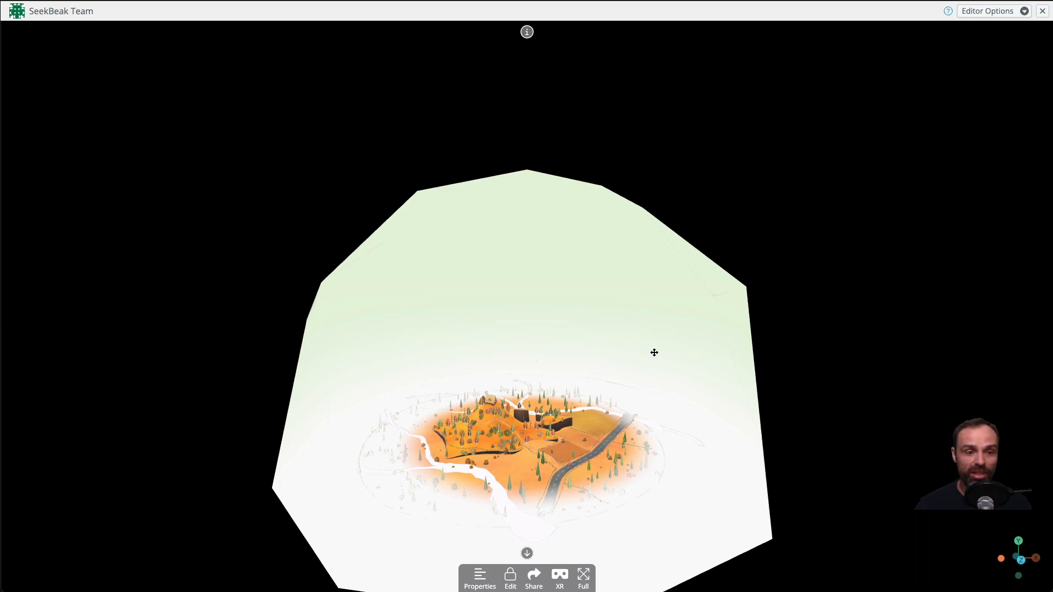
left_click_drag(649, 344, 660, 395)
- Show the camera target helper, examine where the camera target sits relative to the model, and hide the helper again
left_click(981, 10)
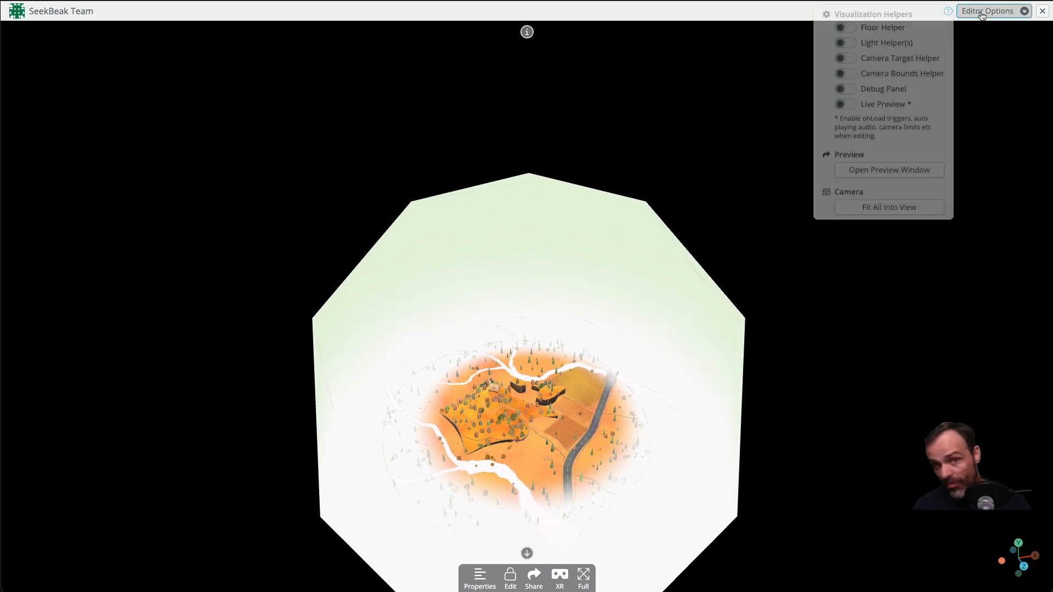
left_click(844, 59)
left_click_drag(535, 452, 597, 351)
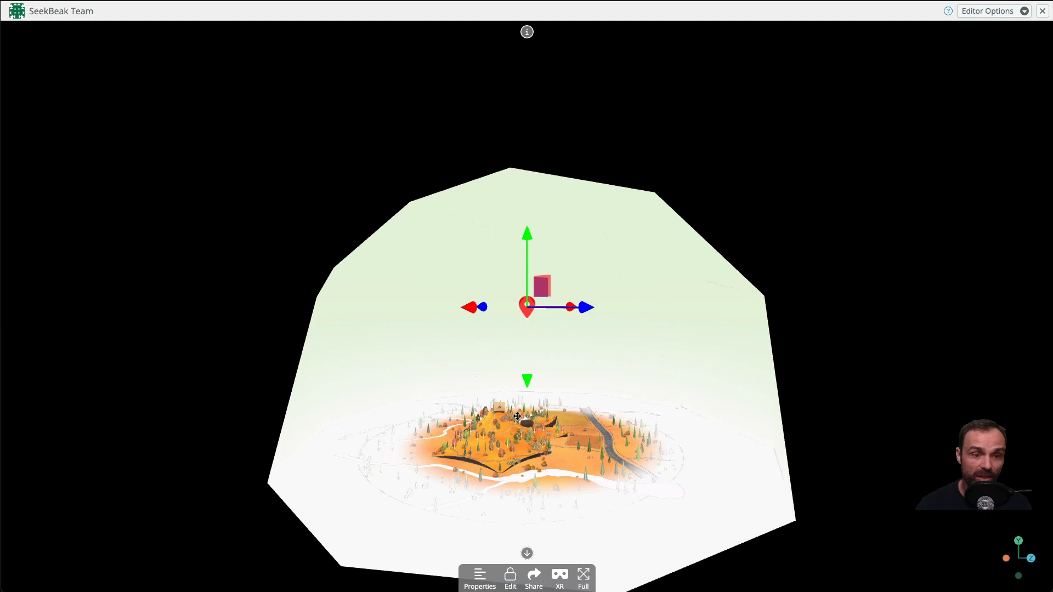
left_click_drag(529, 376, 532, 477)
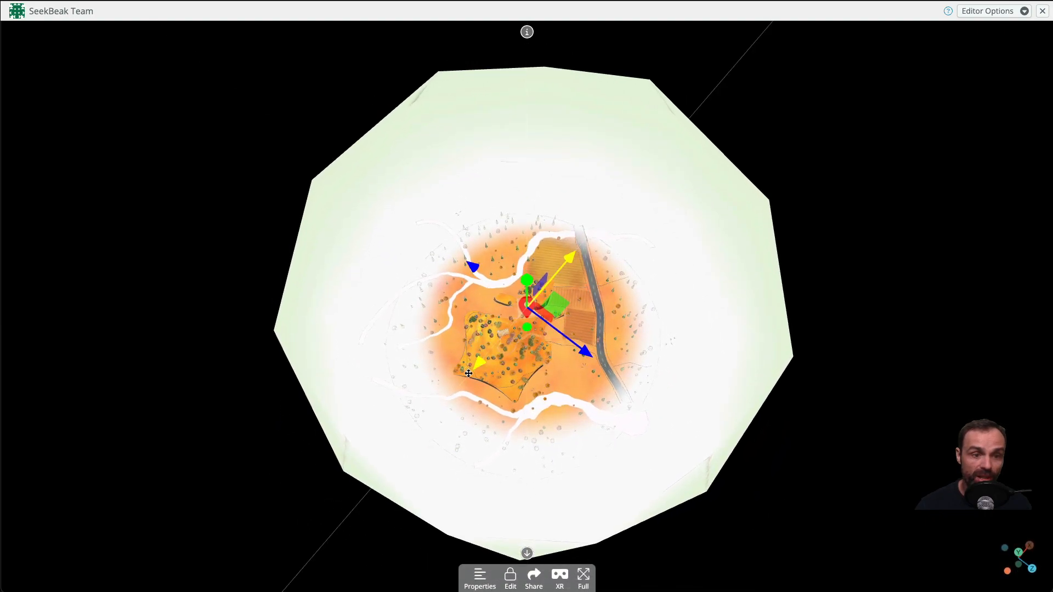
left_click_drag(434, 400, 477, 443)
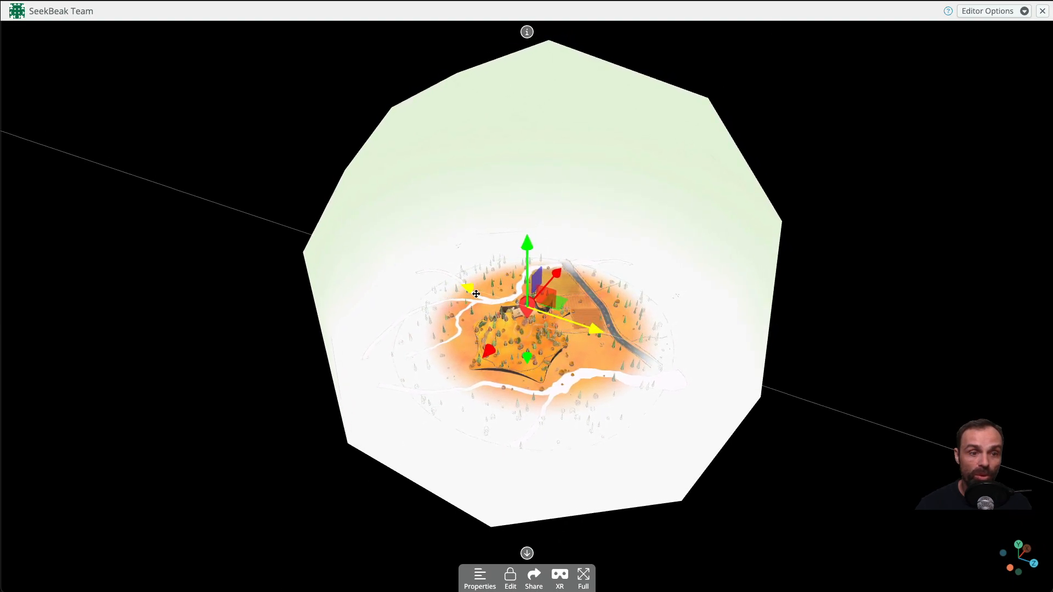
left_click_drag(469, 287, 539, 272)
left_click_drag(530, 229, 531, 191)
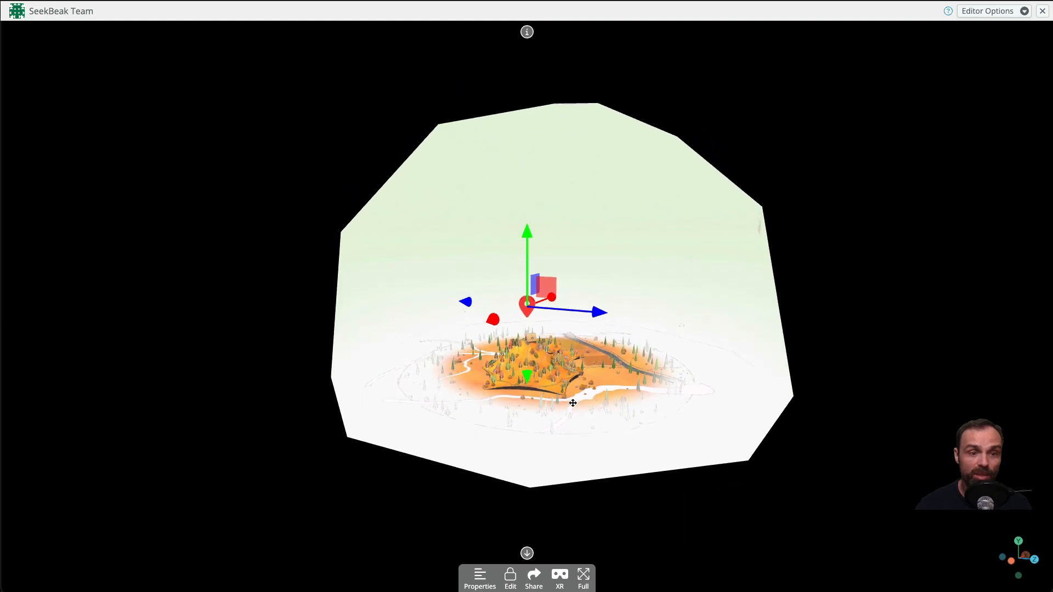
left_click_drag(574, 402, 537, 421)
left_click_drag(528, 232, 596, 259)
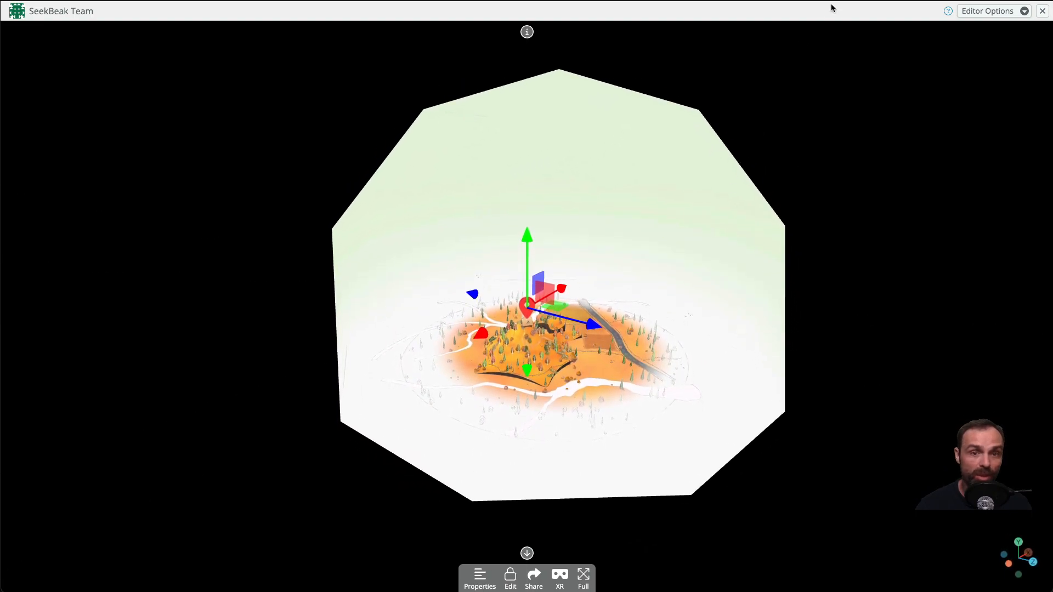
left_click(982, 11)
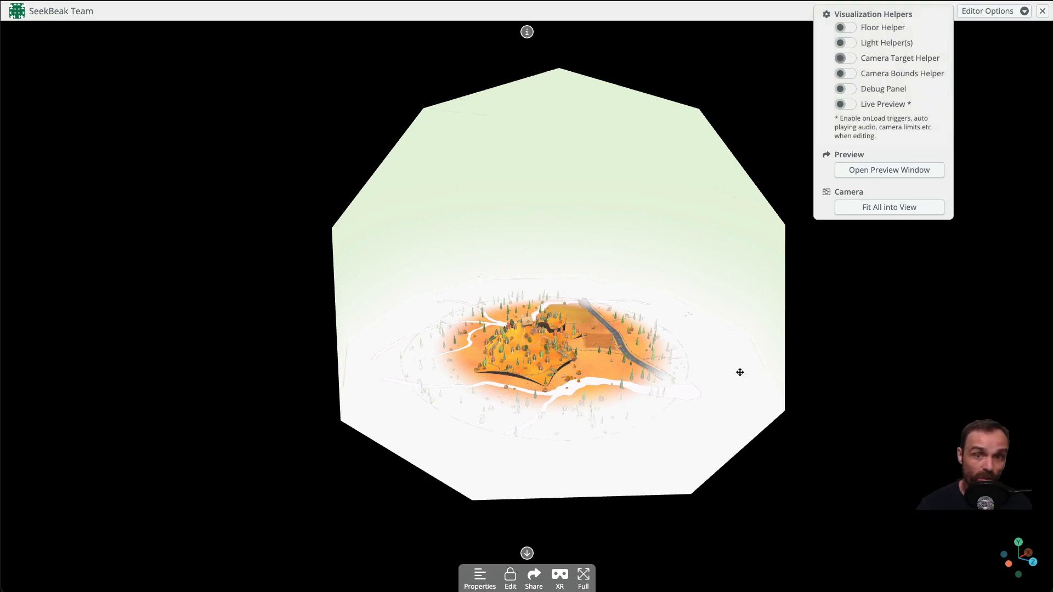
- Calibrate the House on the Hill model's scale by its door height so 1 world unit equals 2.1333 meters, and save it
left_click_drag(750, 364, 576, 388)
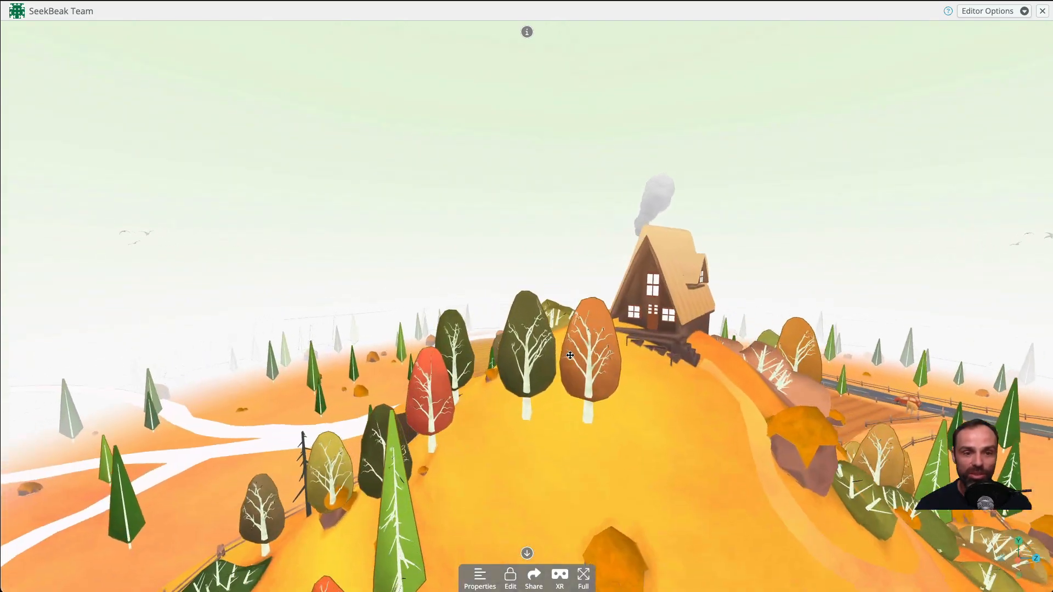
left_click(516, 578)
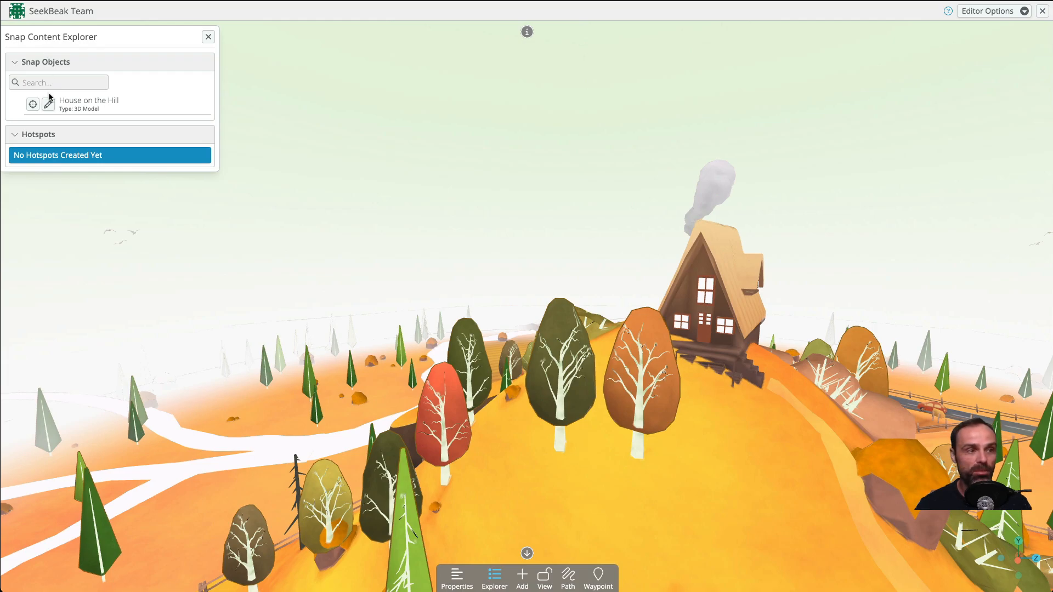
left_click(49, 104)
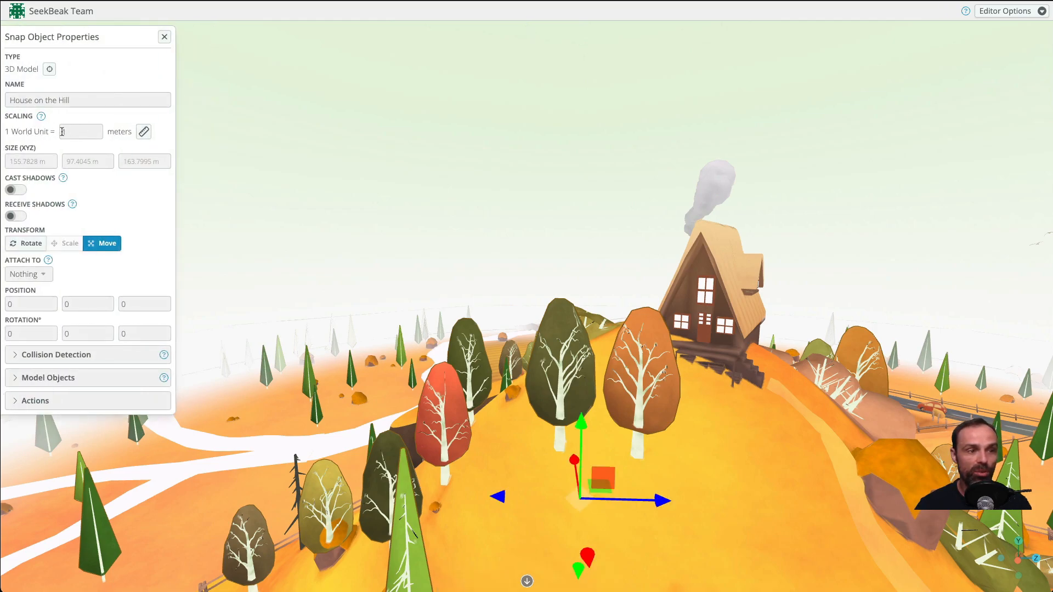
left_click(146, 133)
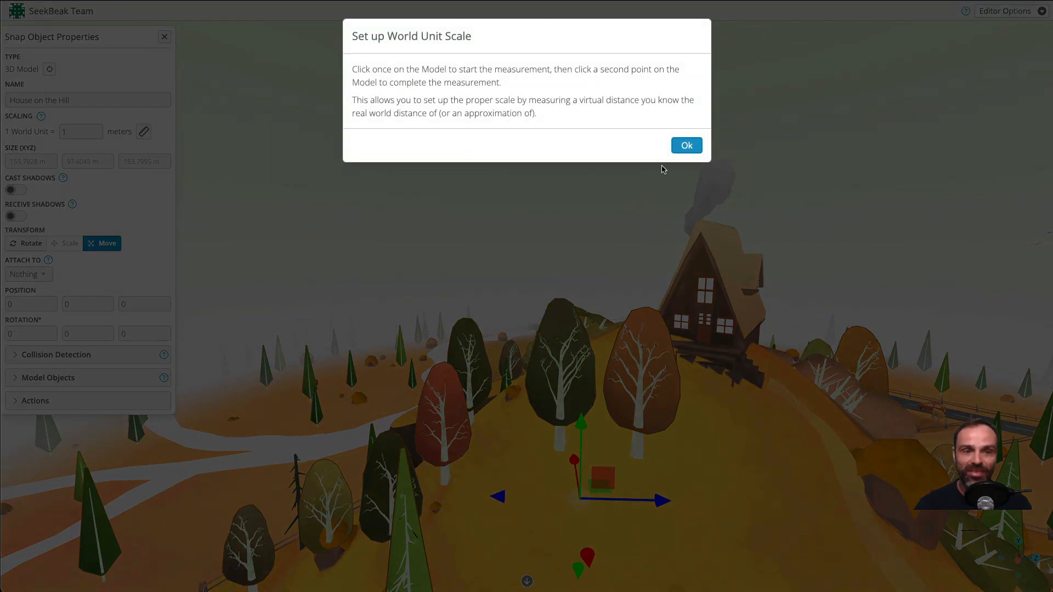
left_click(687, 146)
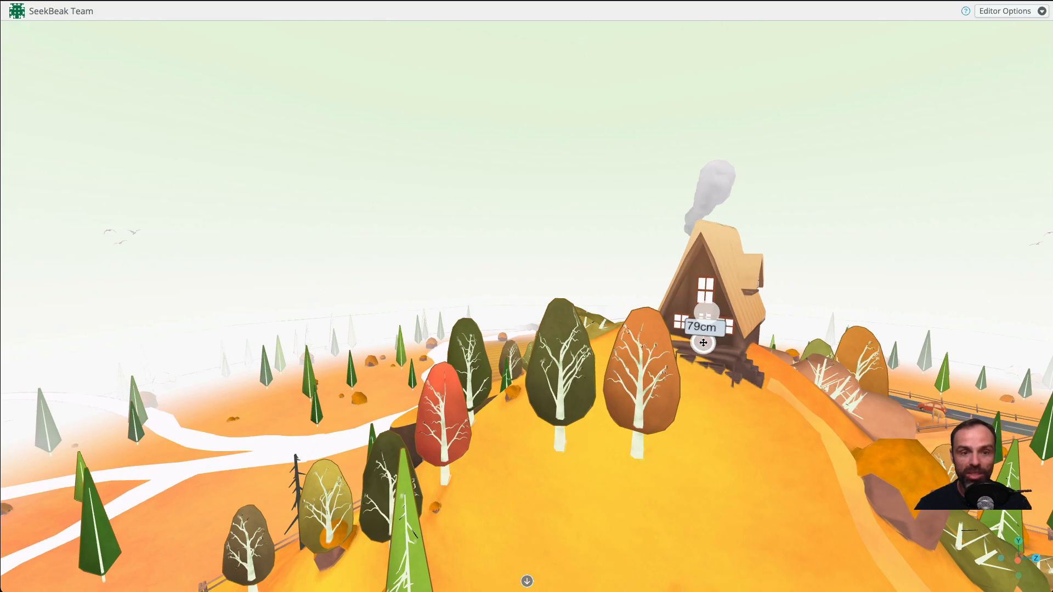
left_click(703, 341)
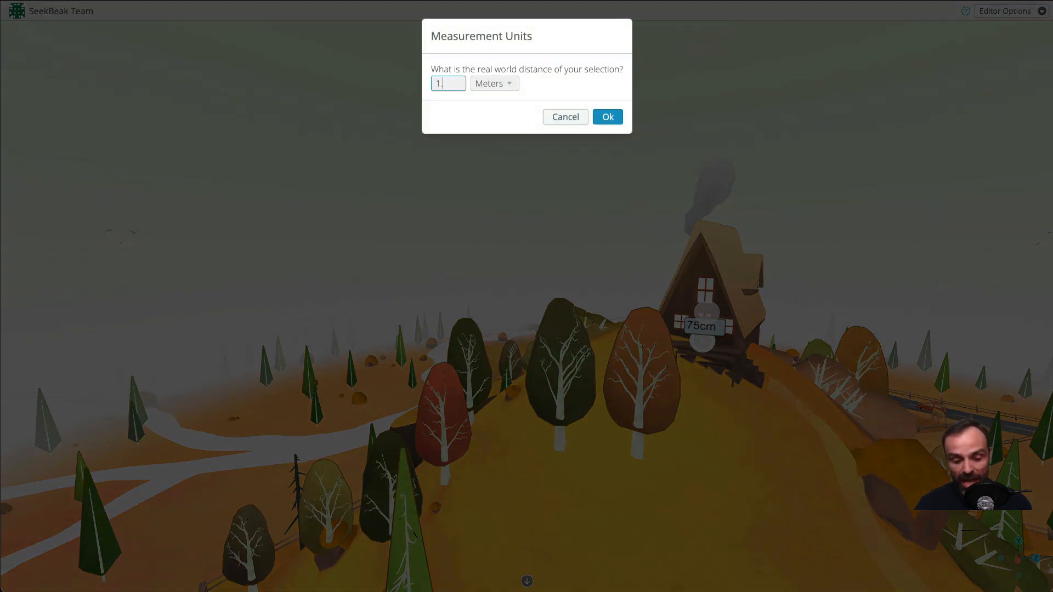
left_click(608, 118)
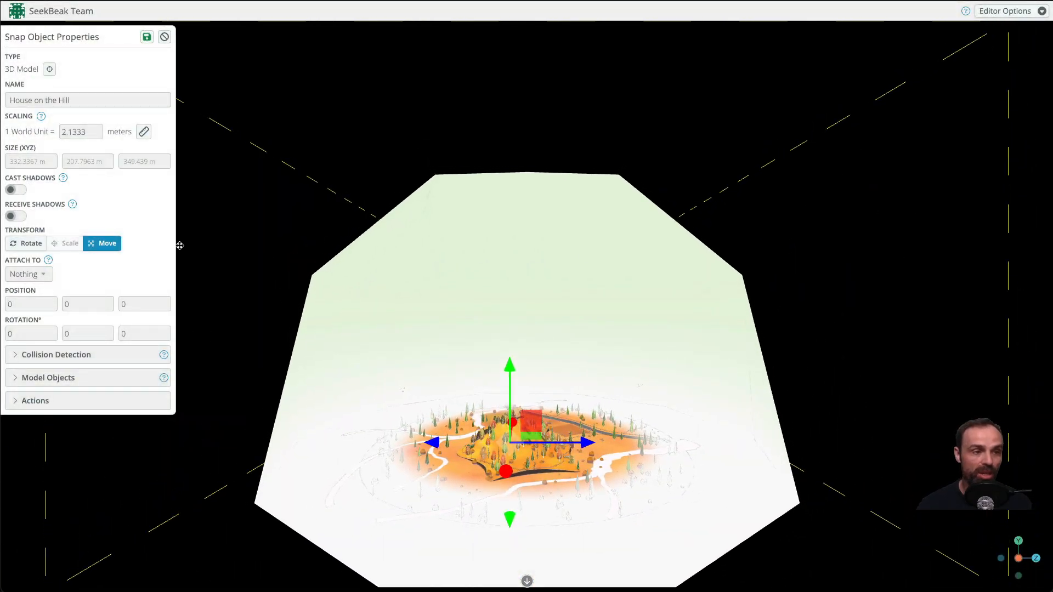
left_click(147, 37)
left_click(164, 37)
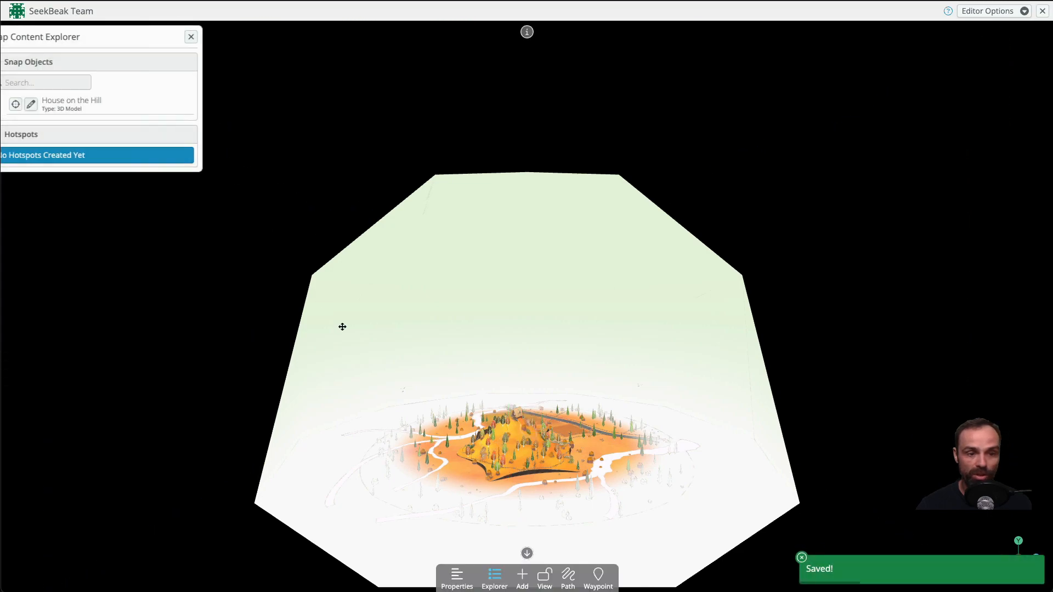
- Frame the hill and create a new Orbit camera waypoint named "Start Obit"
left_click_drag(340, 324, 515, 427)
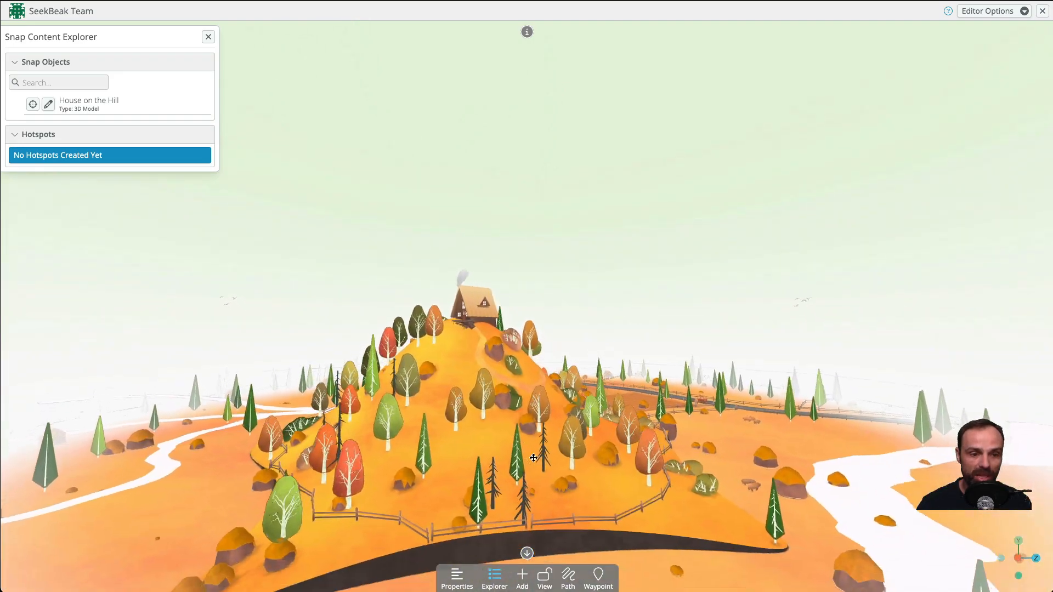
left_click(600, 575)
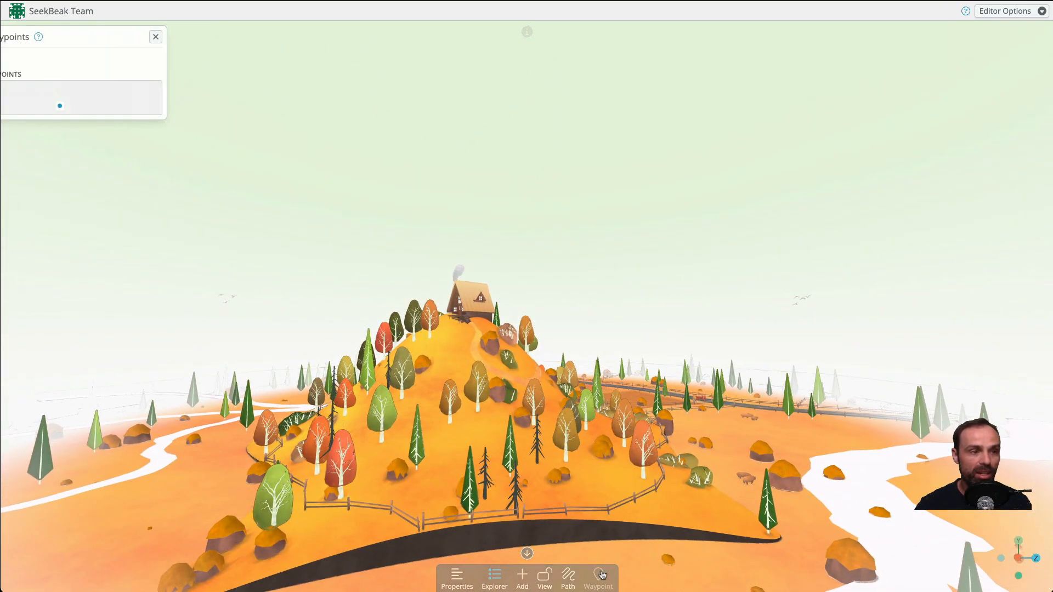
left_click(11, 59)
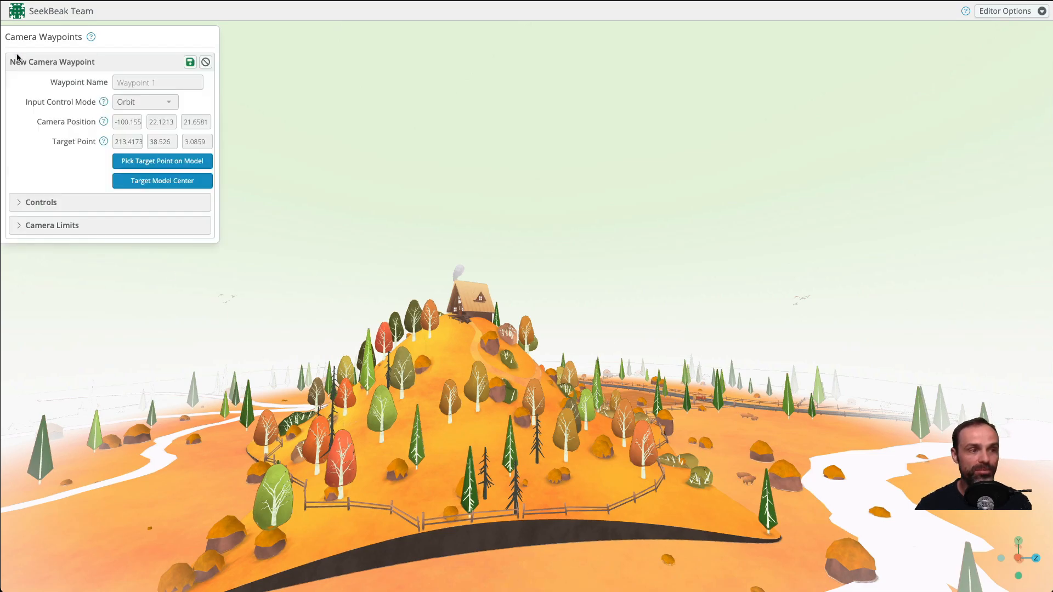
left_click(154, 80)
type("Start Obj")
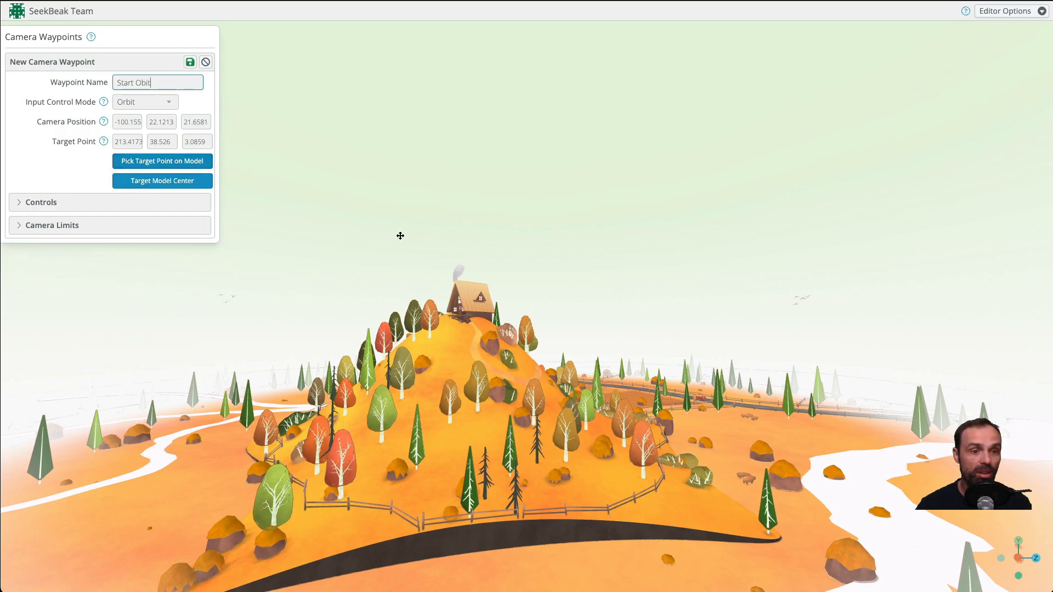
- Set the waypoint's target point on the house, raise the camera to look down on the hill, and save the waypoint
left_click(172, 161)
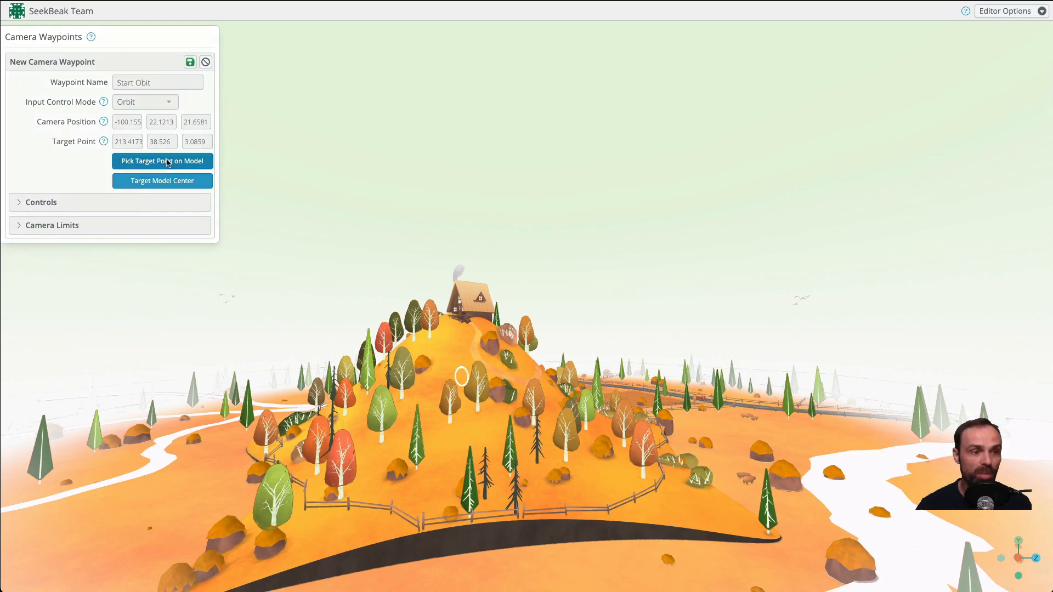
left_click(469, 291)
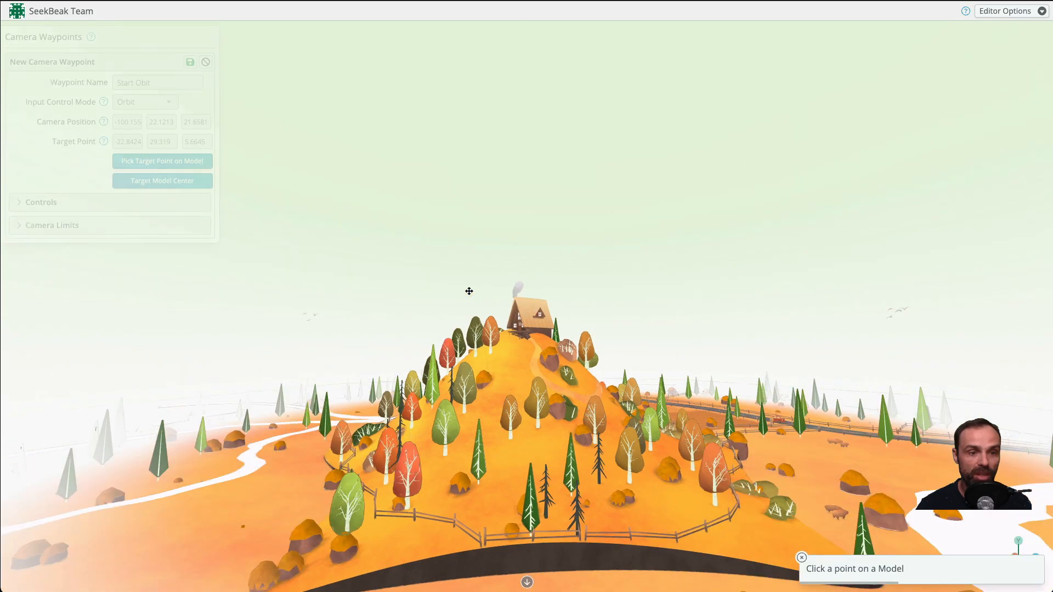
left_click_drag(469, 291, 259, 240)
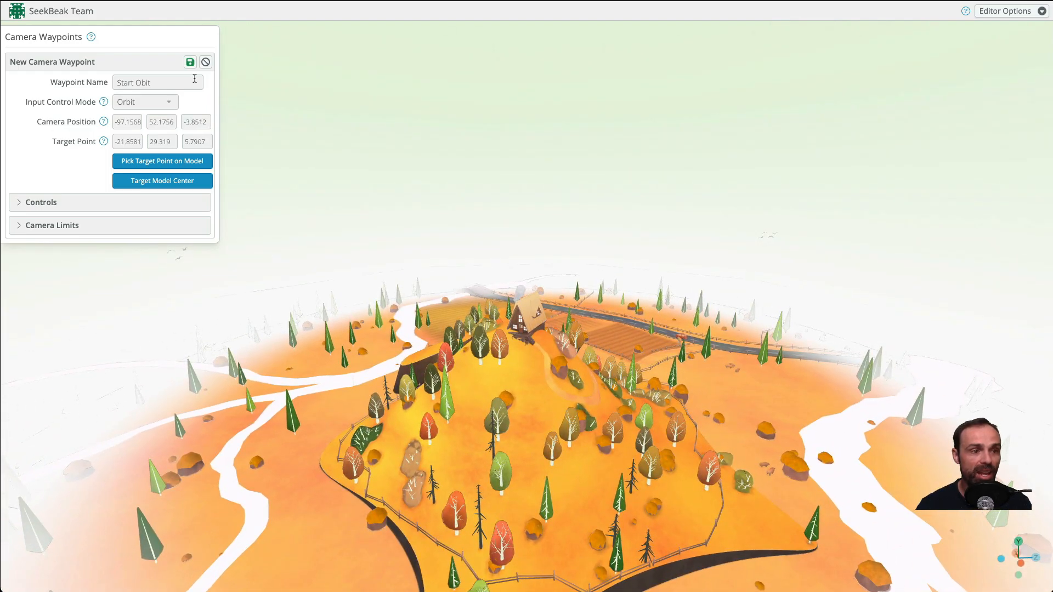
left_click(191, 62)
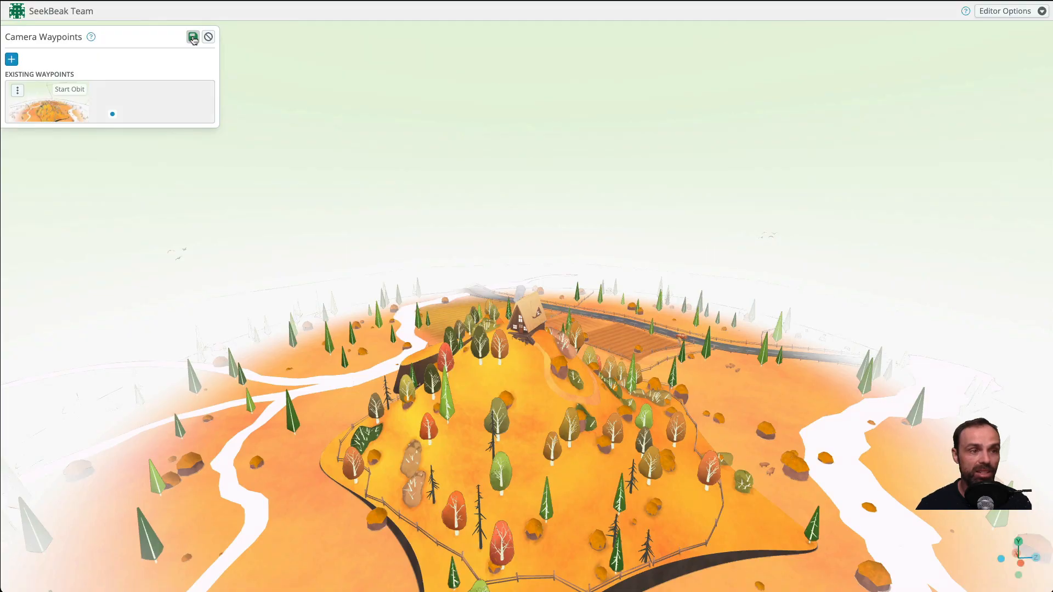
left_click(193, 38)
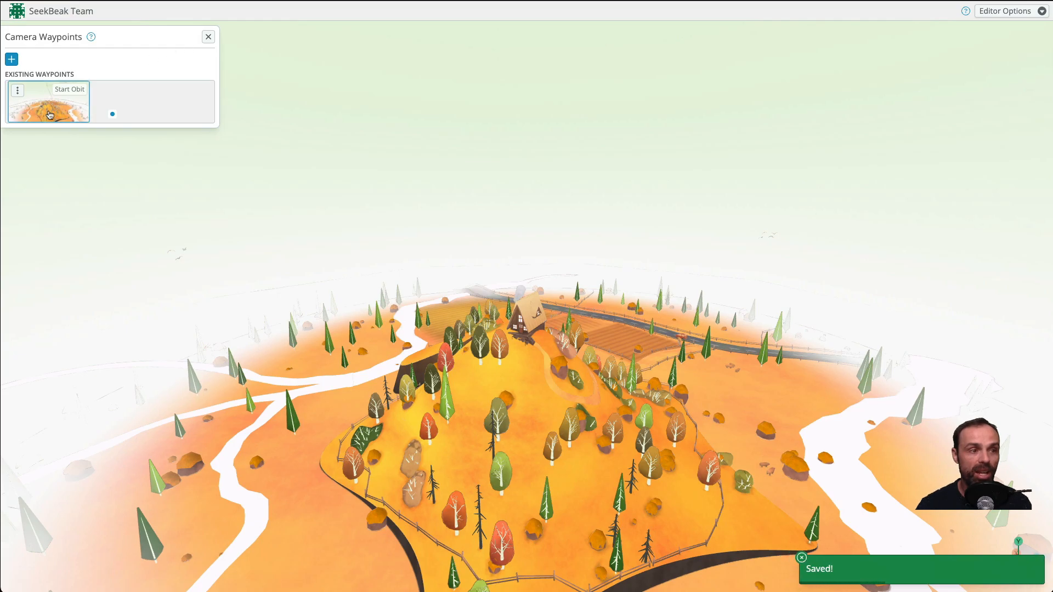
- Make the "Start Obit" waypoint the snap's starting waypoint
left_click(18, 91)
left_click(64, 89)
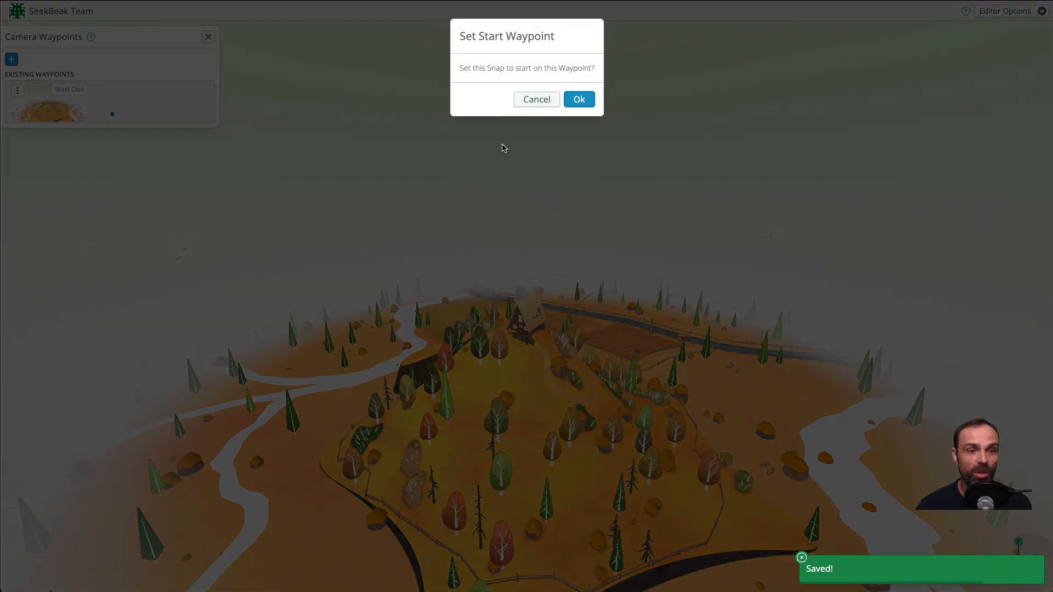
left_click(585, 95)
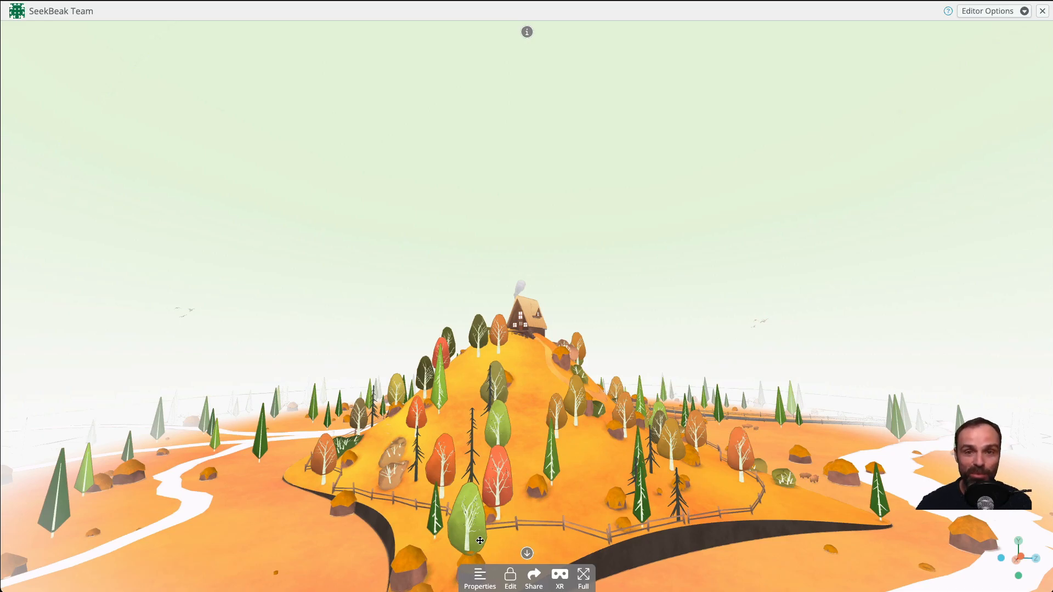
- Enable collision detection in the House on the Hill model's properties
left_click(510, 579)
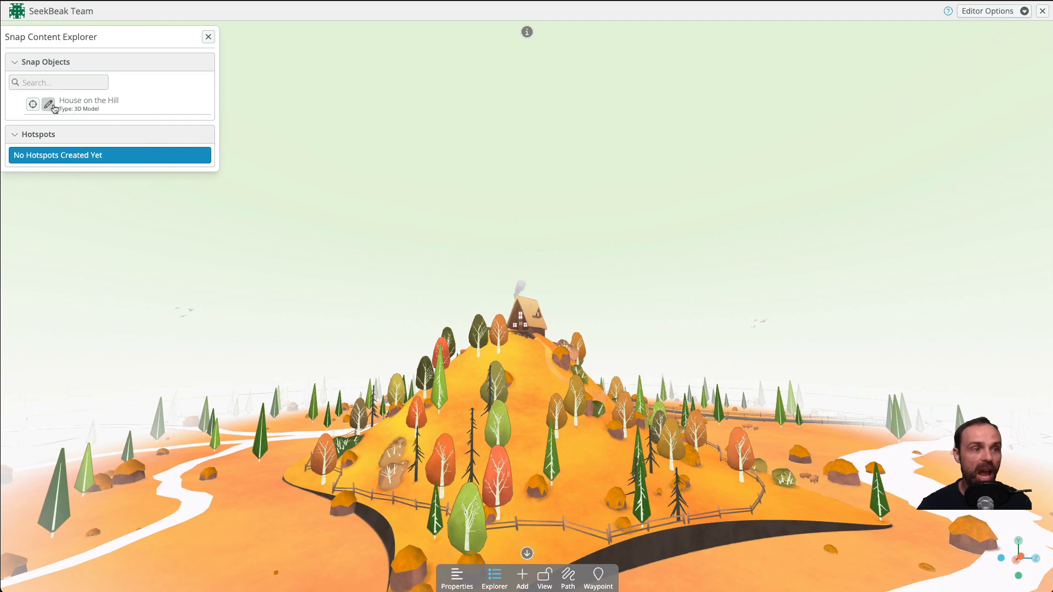
left_click(49, 105)
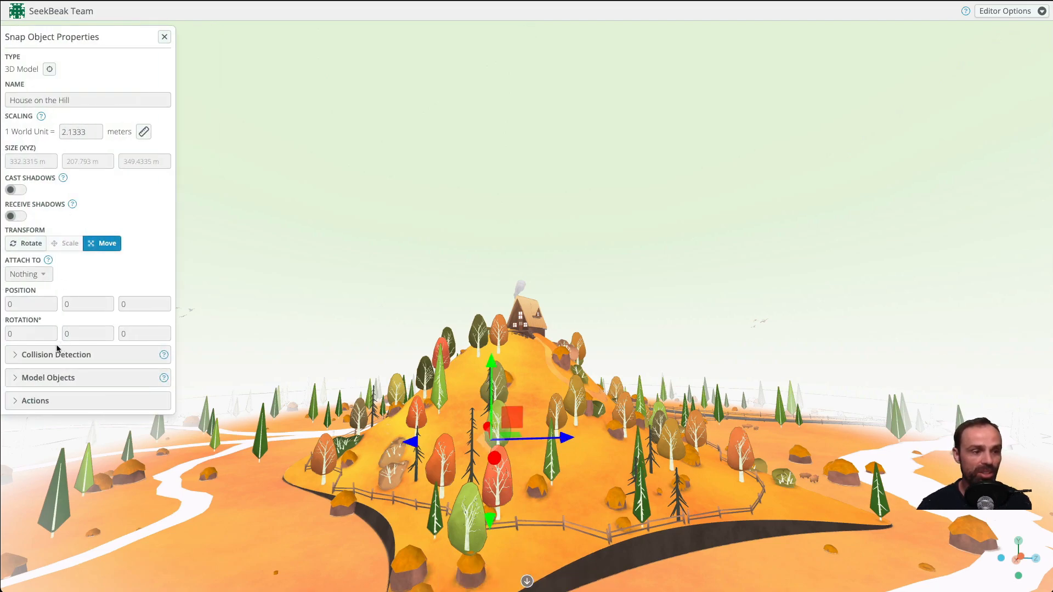
left_click(58, 356)
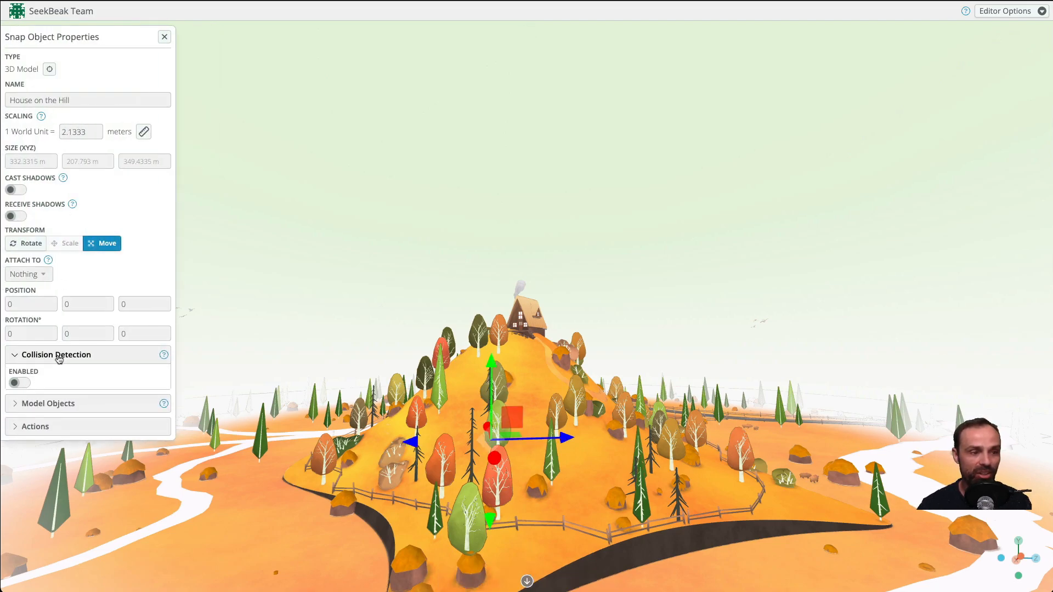
left_click(21, 383)
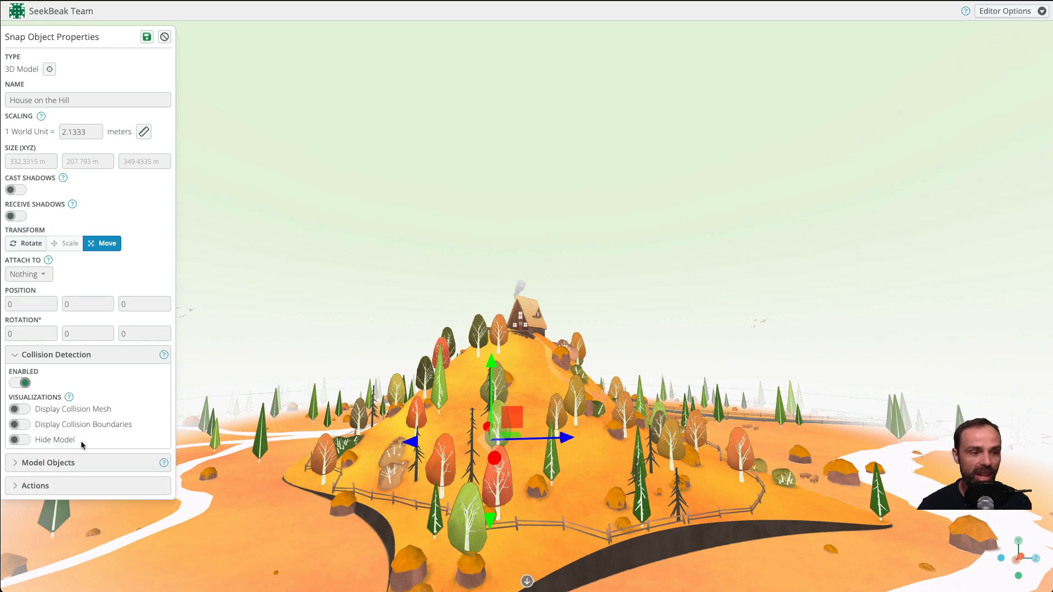
- Display the collision mesh and hide the model so only the mesh is drawn
left_click_drag(255, 481, 399, 502)
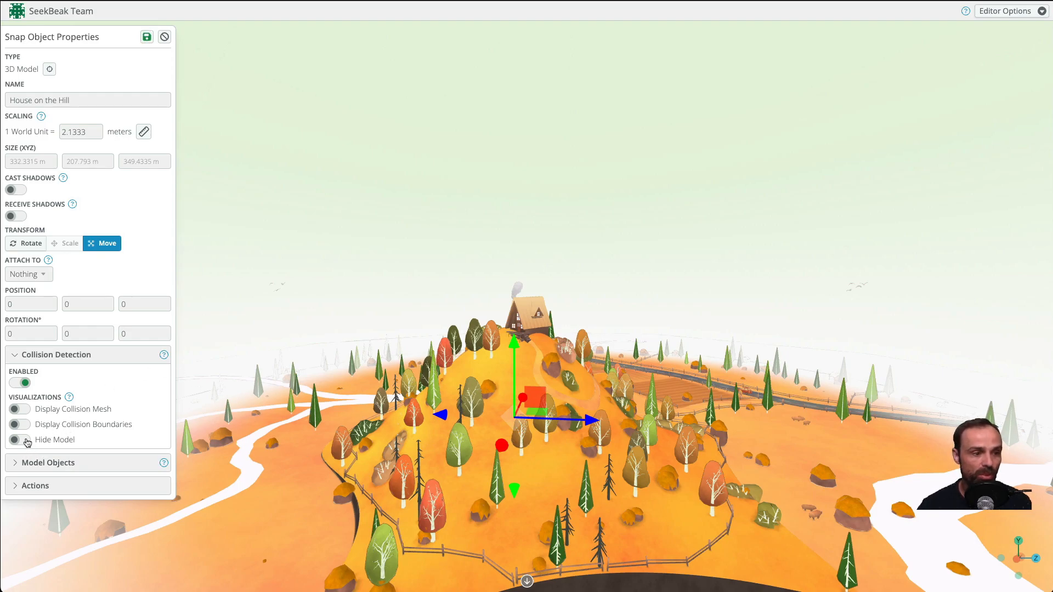
left_click(20, 410)
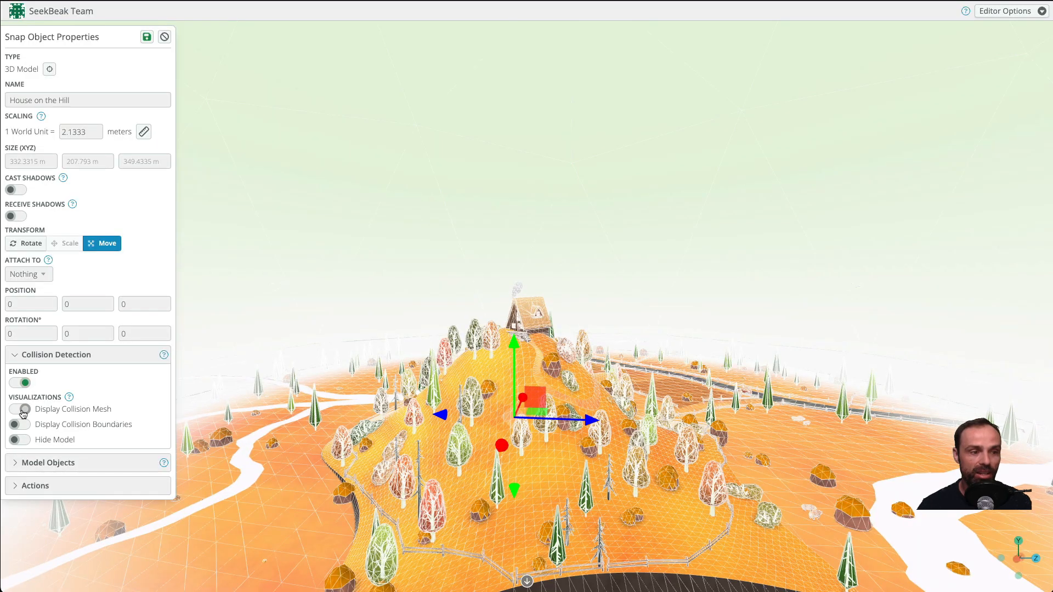
left_click(20, 440)
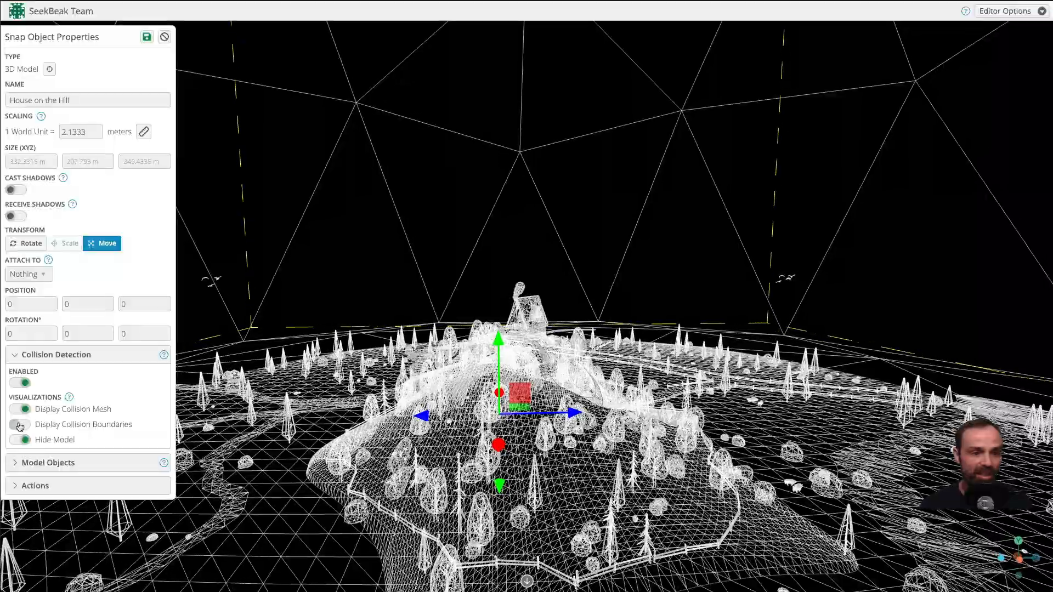
- Display the collision boundaries over the collision mesh and examine them around the hill
left_click(20, 425)
left_click(20, 427)
left_click(20, 426)
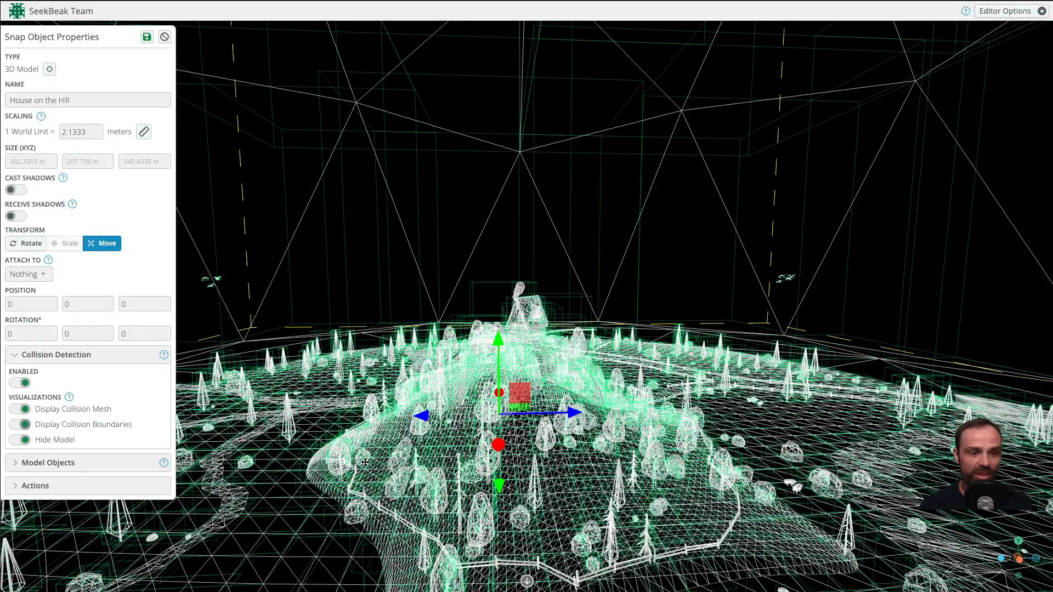
left_click_drag(349, 480, 410, 499)
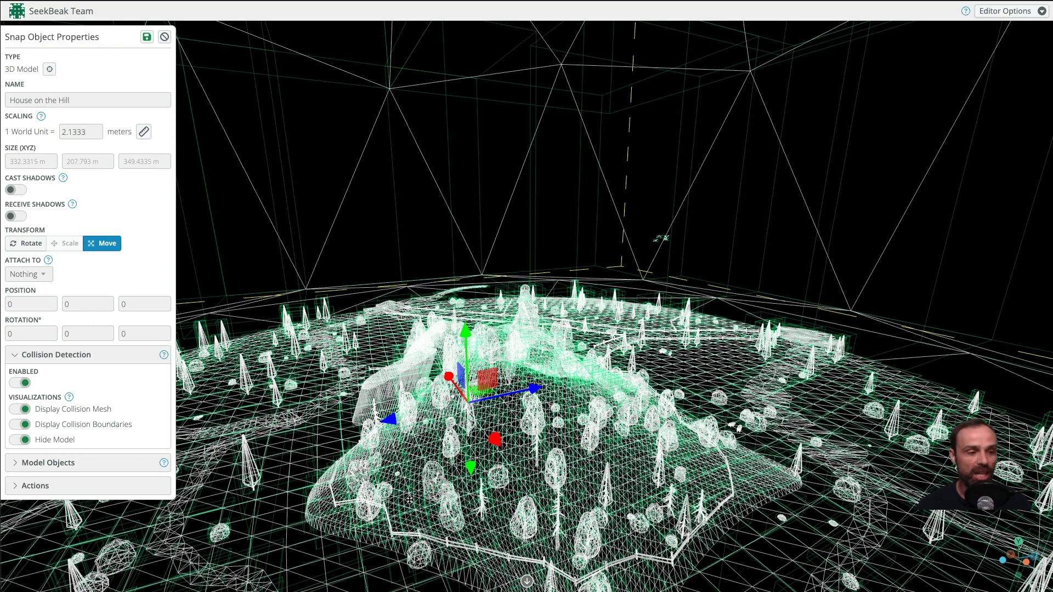
- Show the model again, turn off the collision boundaries and mesh displays, and save and close the model's properties
left_click(24, 442)
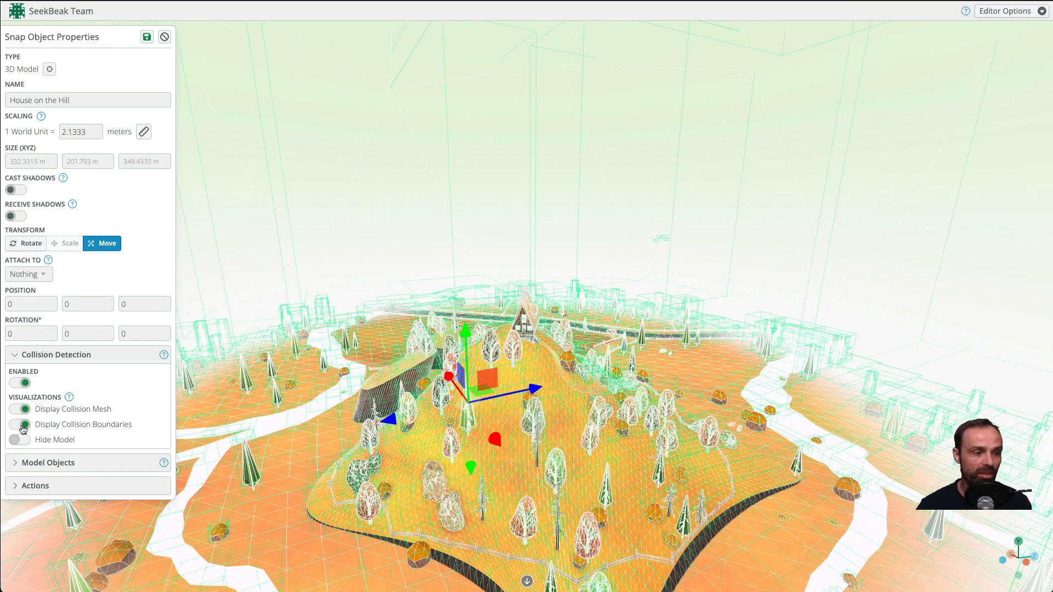
left_click(21, 425)
left_click(22, 410)
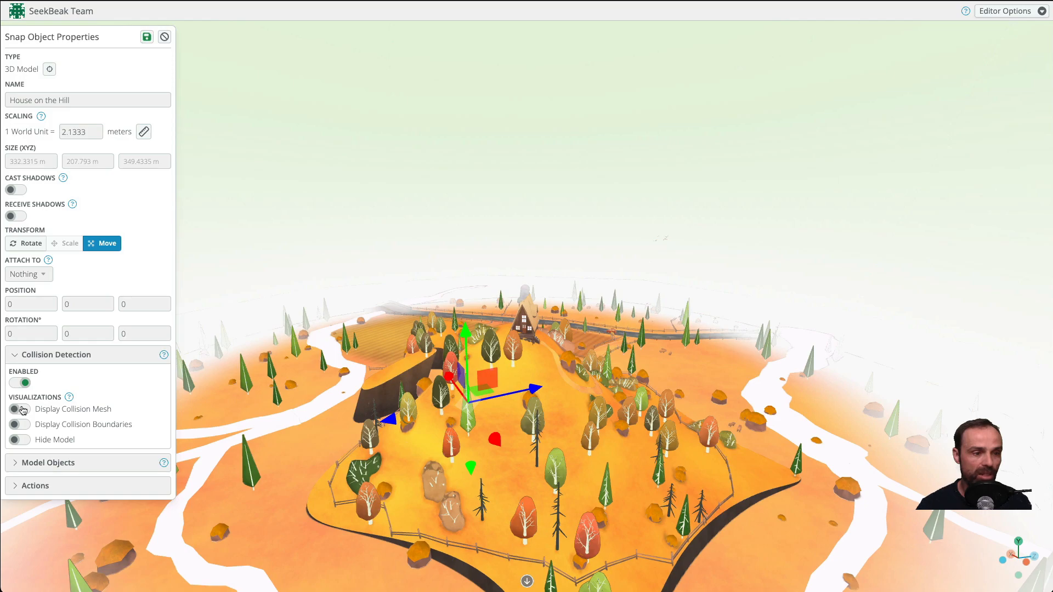
left_click(148, 37)
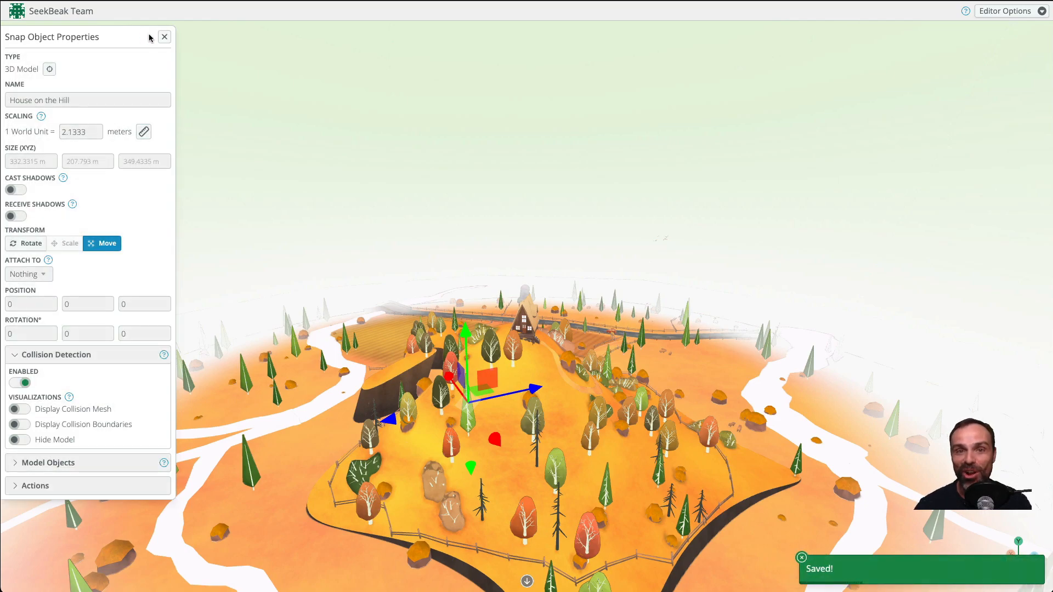
left_click(164, 37)
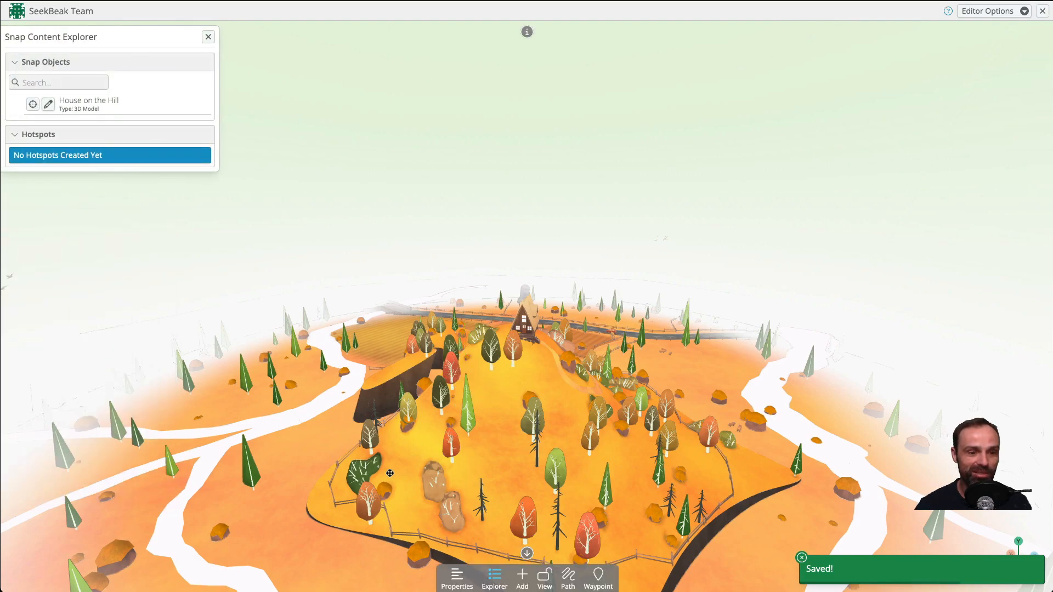
- Create a camera waypoint at ground level facing the hill, named "1st person", with First Person as its input control mode
left_click_drag(382, 447, 600, 384)
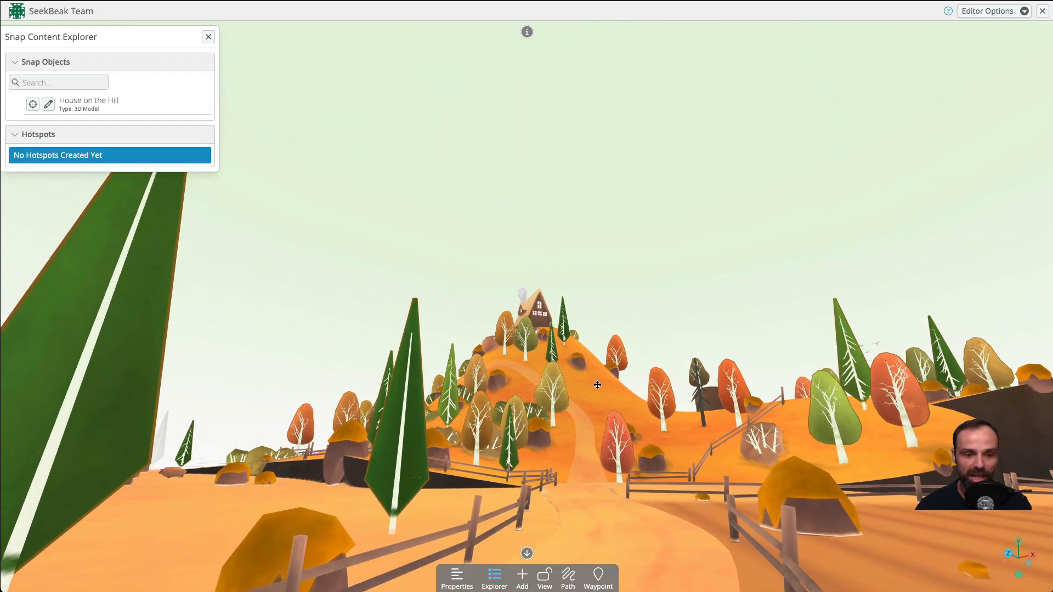
left_click(602, 578)
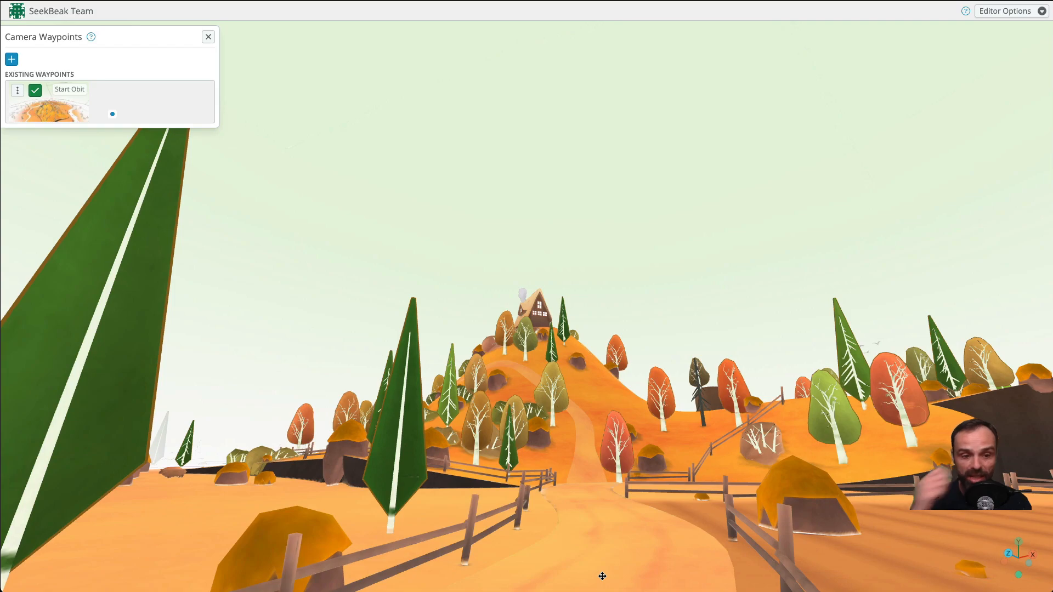
left_click(12, 59)
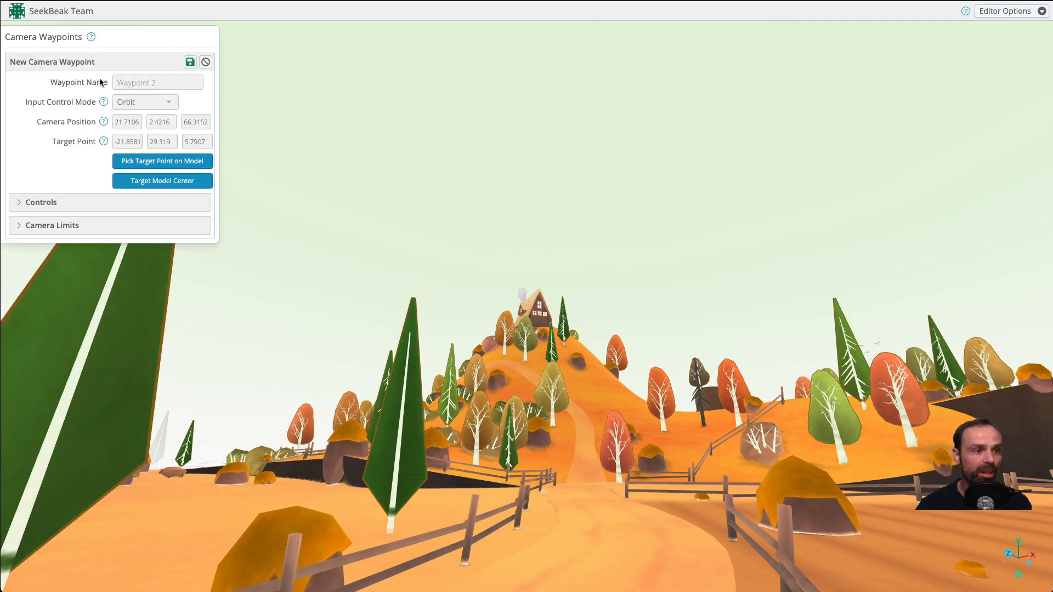
left_click(144, 81)
type("I")
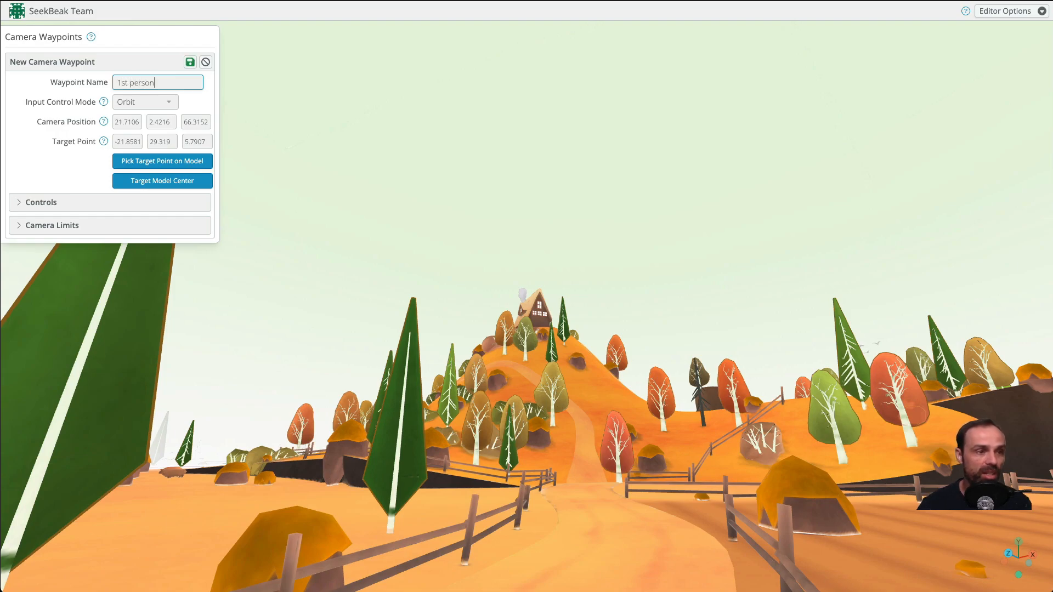
left_click(146, 103)
left_click(141, 141)
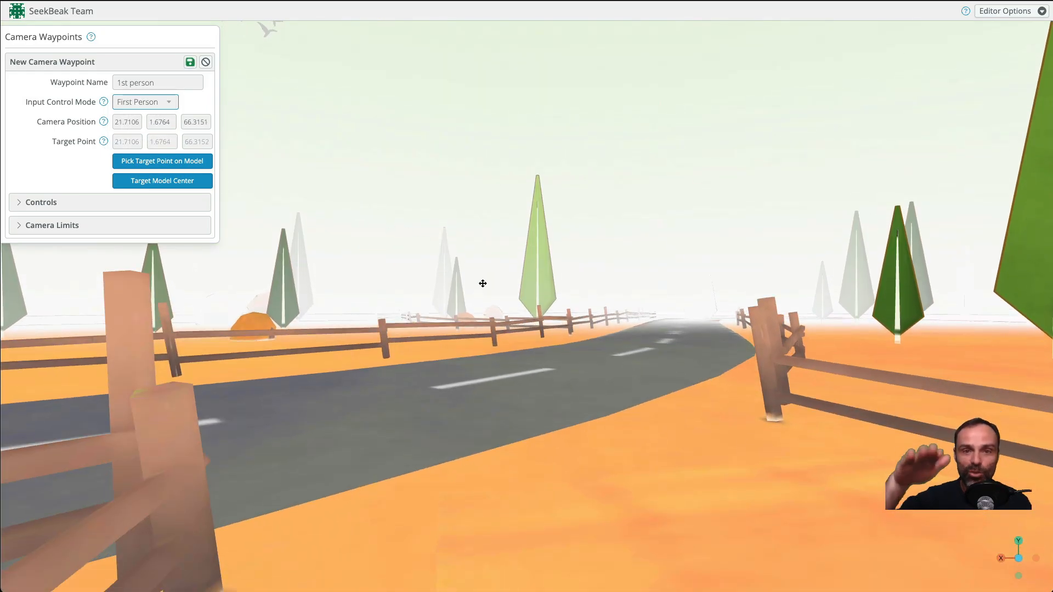
- Walk the first-person camera along the road and up to the roadside fence to try out movement and collisions
key("w")
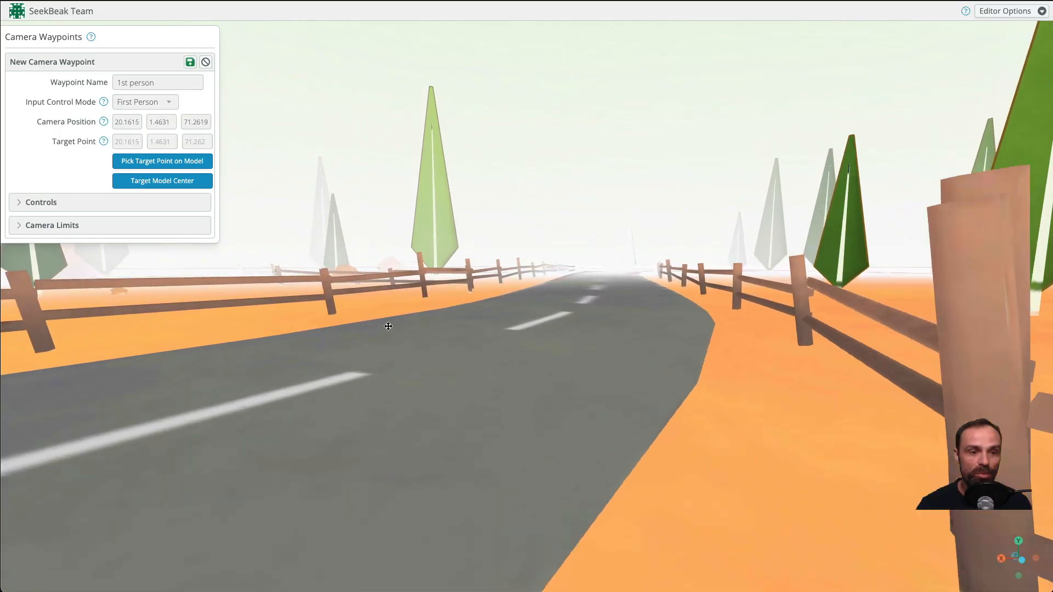
key("d")
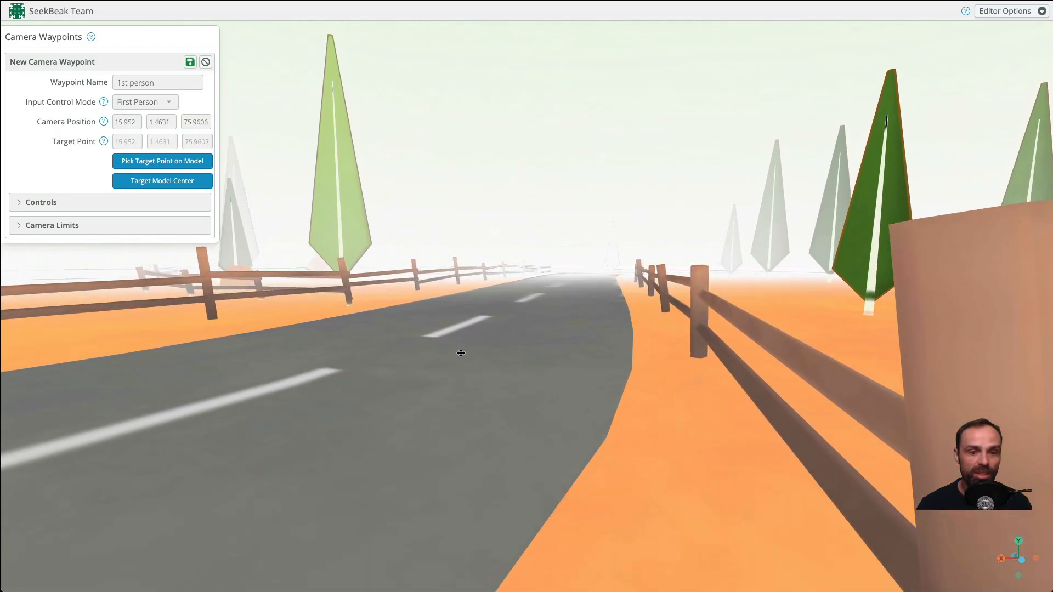
key("d")
key("a")
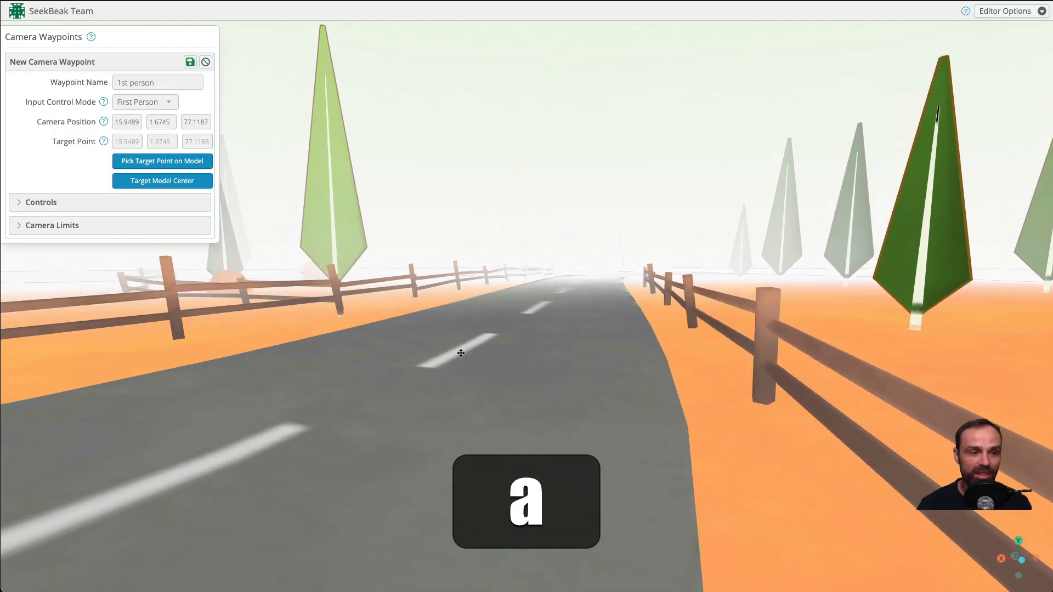
left_click_drag(461, 353, 584, 367)
key("w")
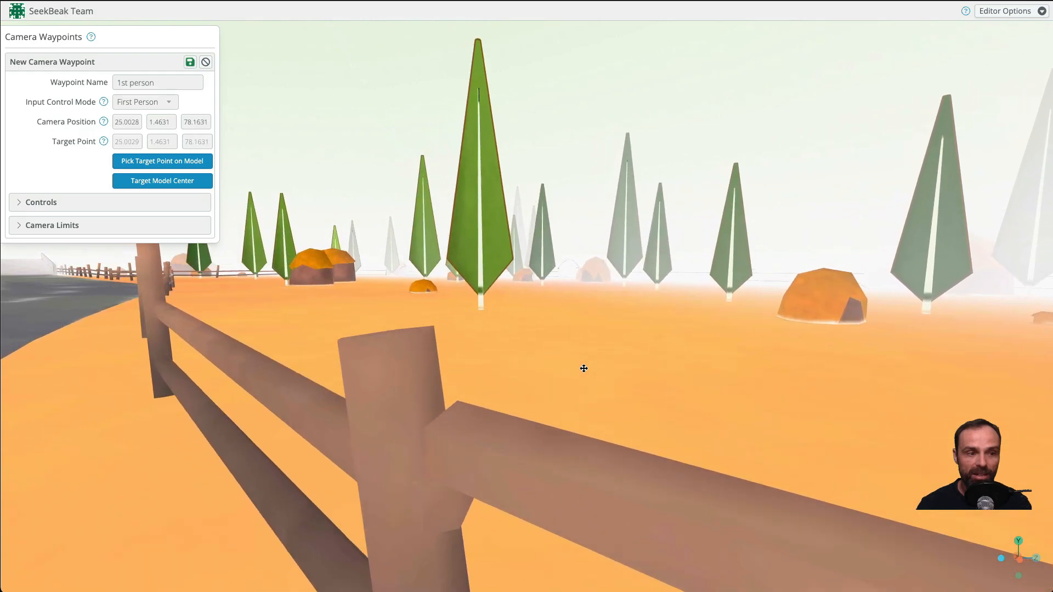
- Walk the camera over to the red car on the road and onto the dirt path leading up the hill
left_click_drag(584, 369, 299, 360)
key("w")
key("d")
key("w")
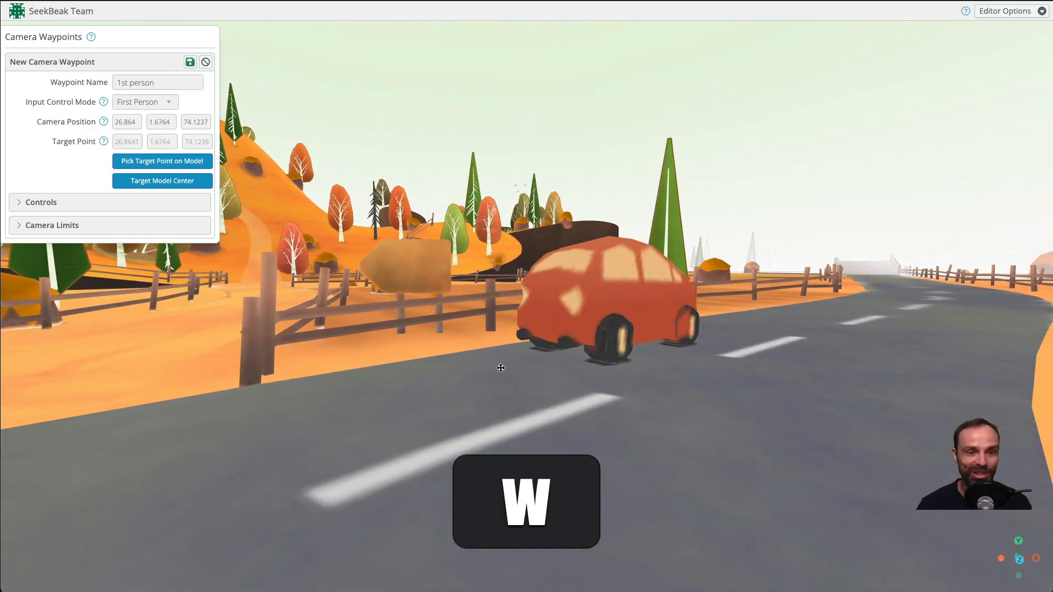
key("d")
key("a")
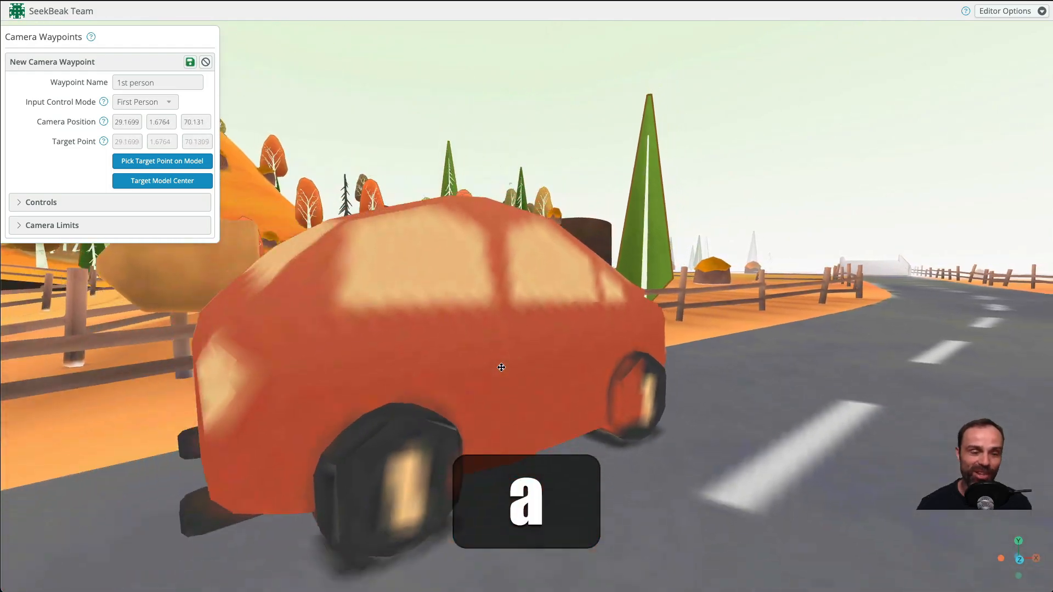
left_click_drag(501, 364, 347, 364)
key("w")
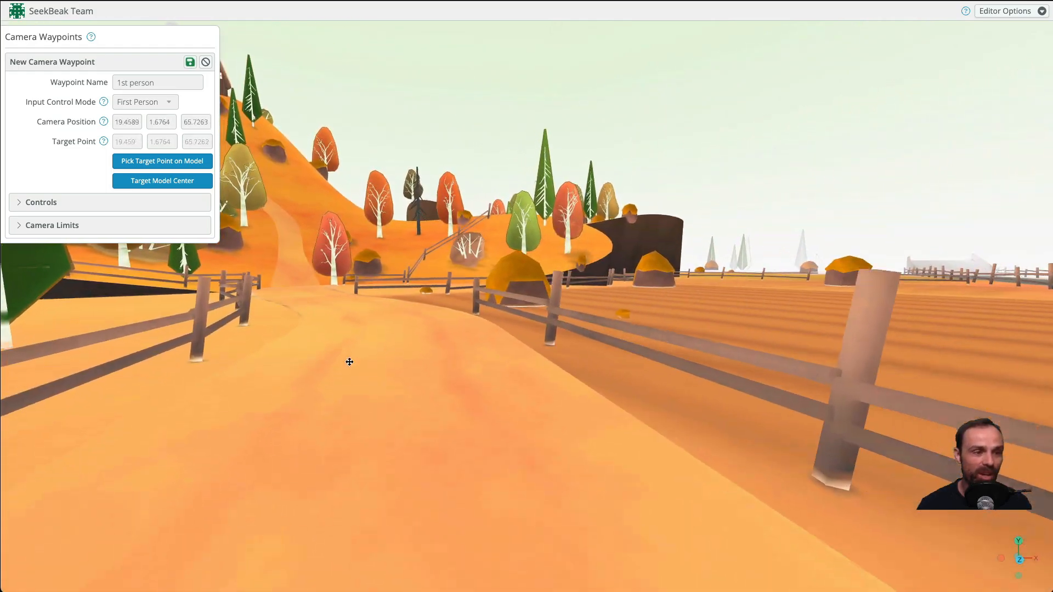
- Place the camera on the road with the house, dirt path and red car in view, and save the "1st person" waypoint
key("s")
key("d")
key("d")
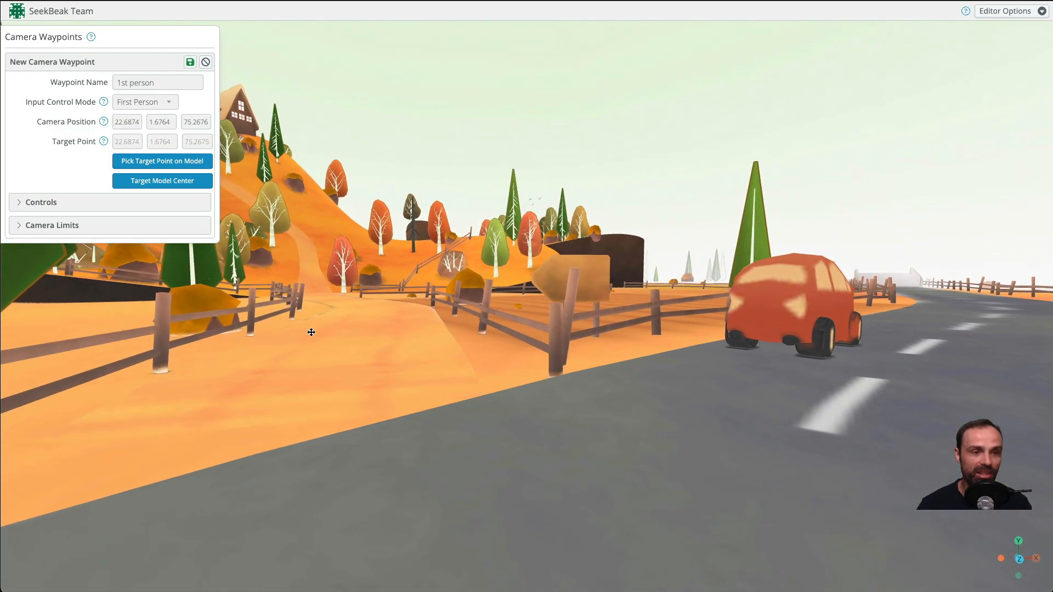
left_click_drag(311, 332, 301, 325)
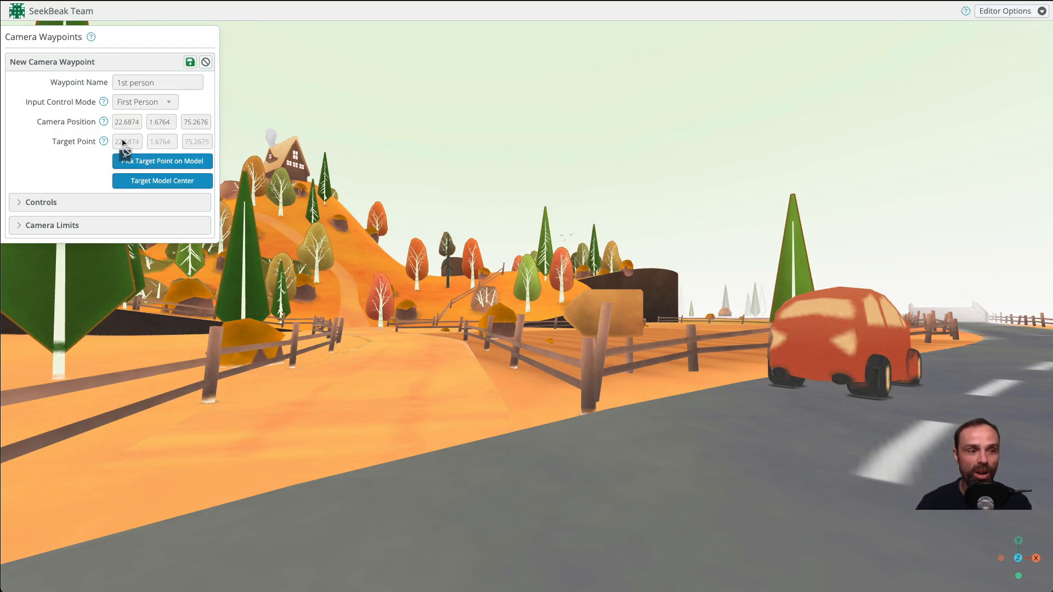
key("Right")
key("Right")
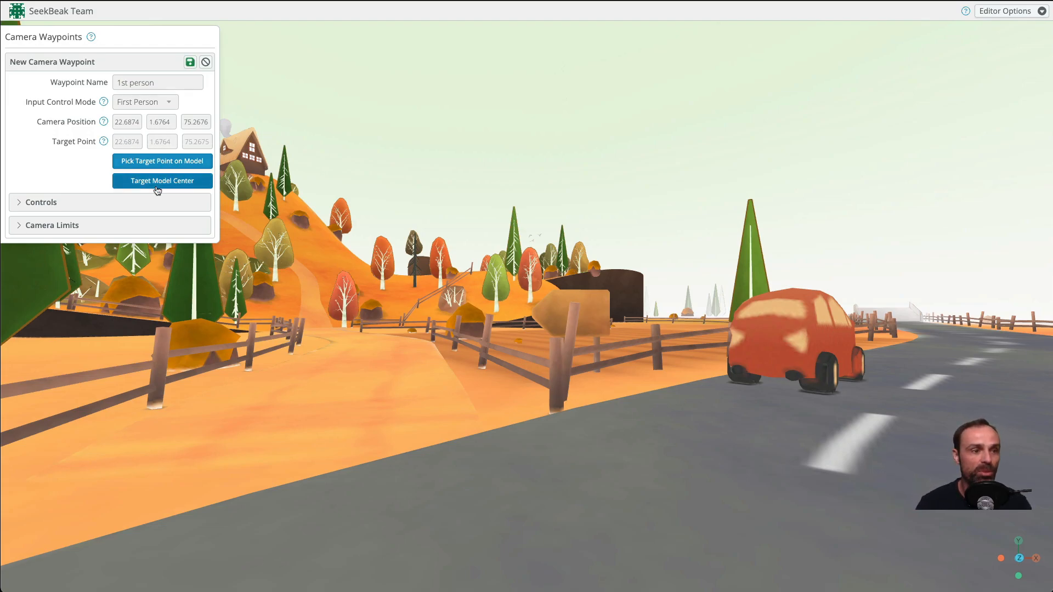
left_click(190, 62)
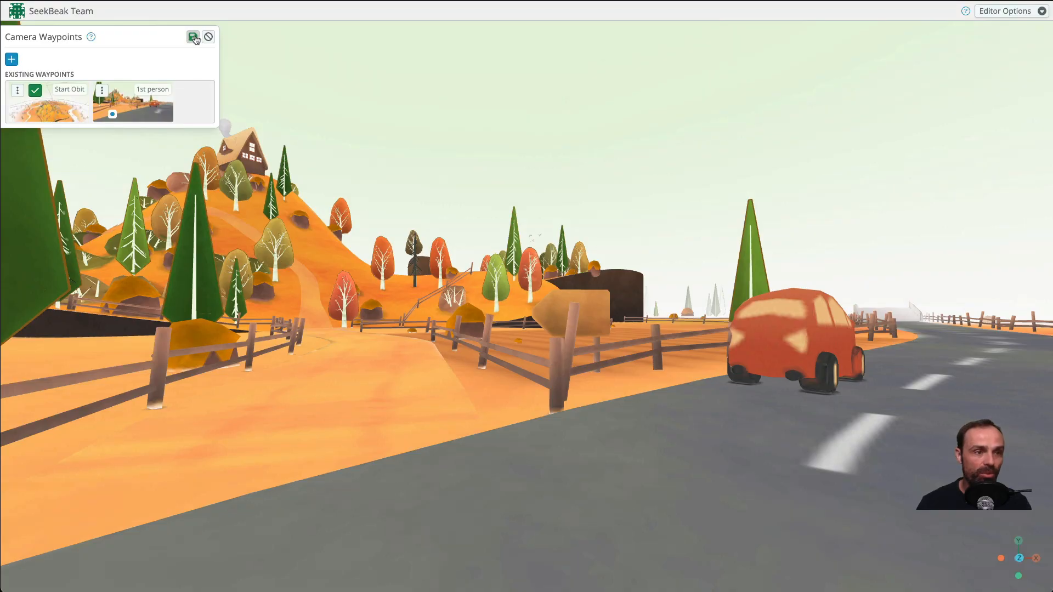
- Test the "1st person" and "Start Obit" waypoints by activating each in turn, and close the waypoint list
left_click(145, 110)
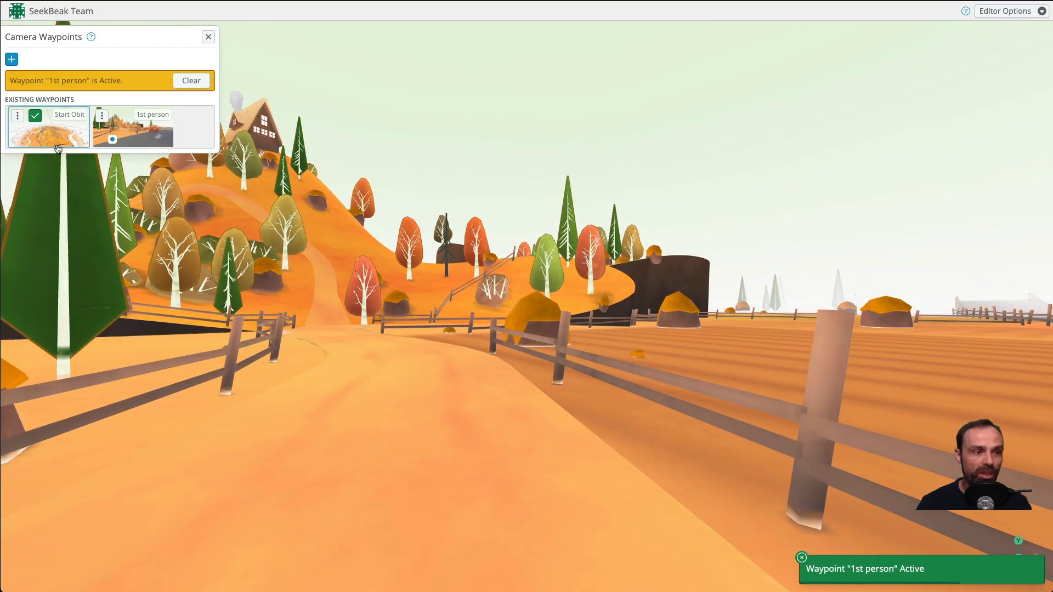
left_click(57, 147)
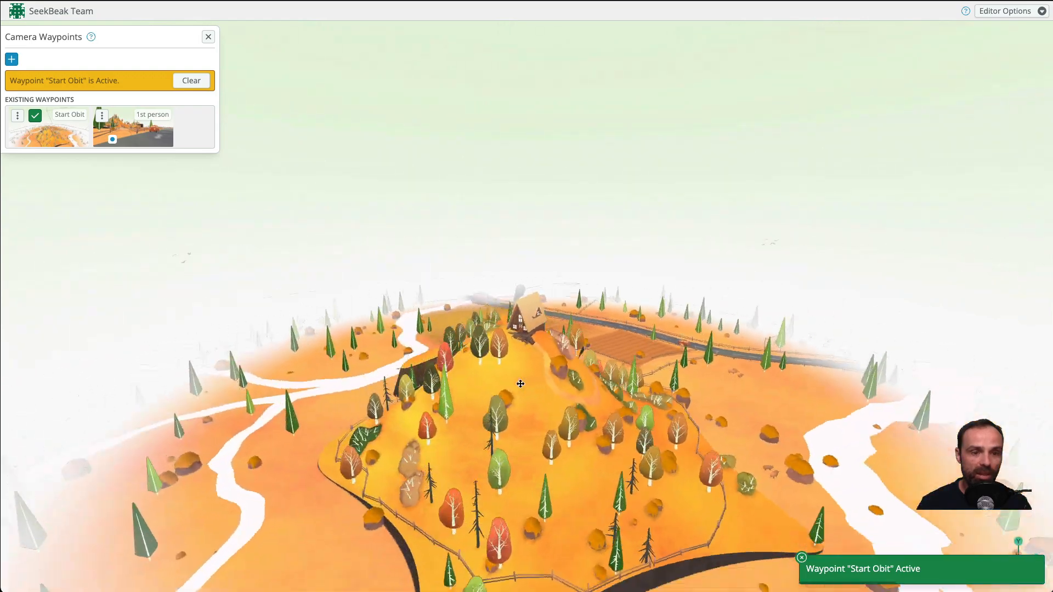
left_click(210, 37)
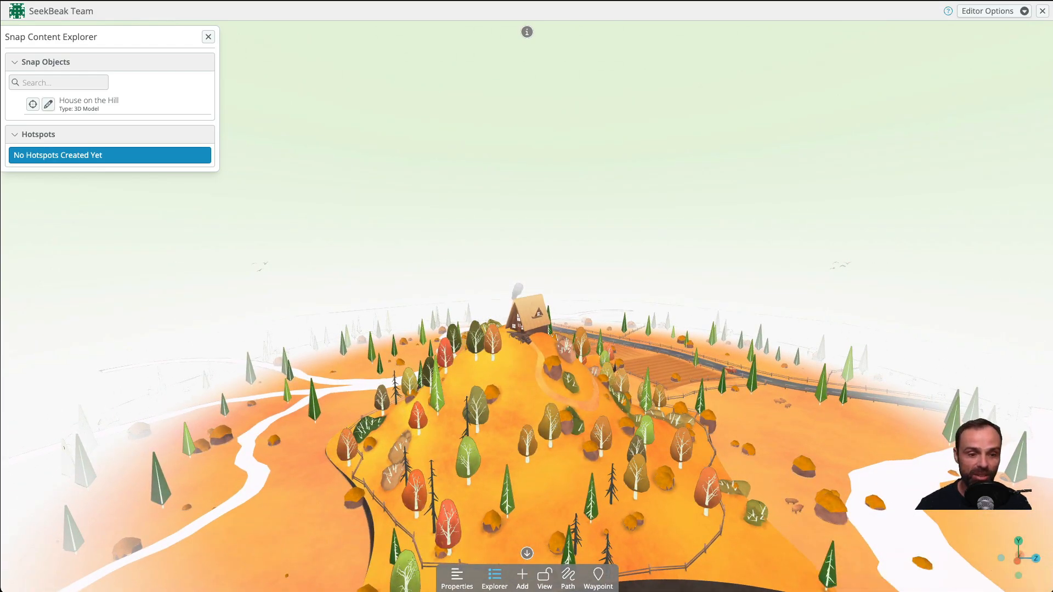
- Add a 3D model hotspot on the roof of the house
left_click(523, 576)
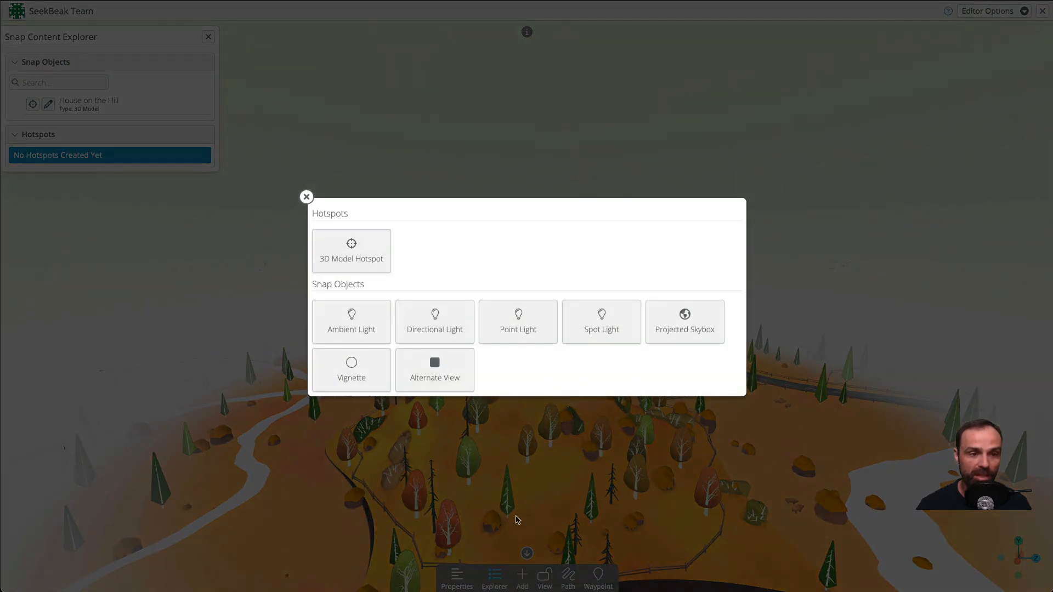
left_click(356, 254)
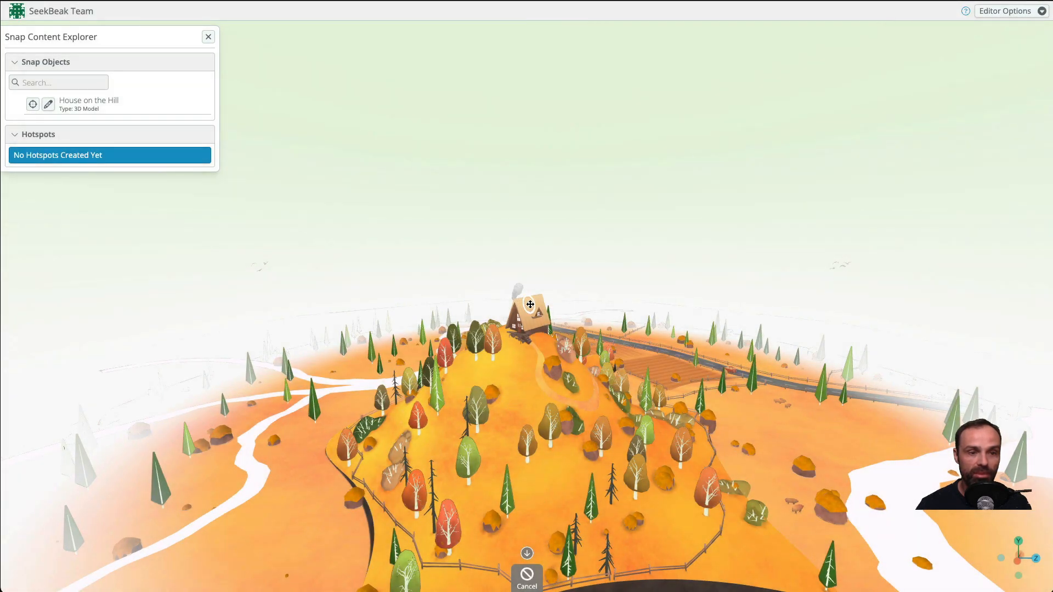
left_click(530, 305)
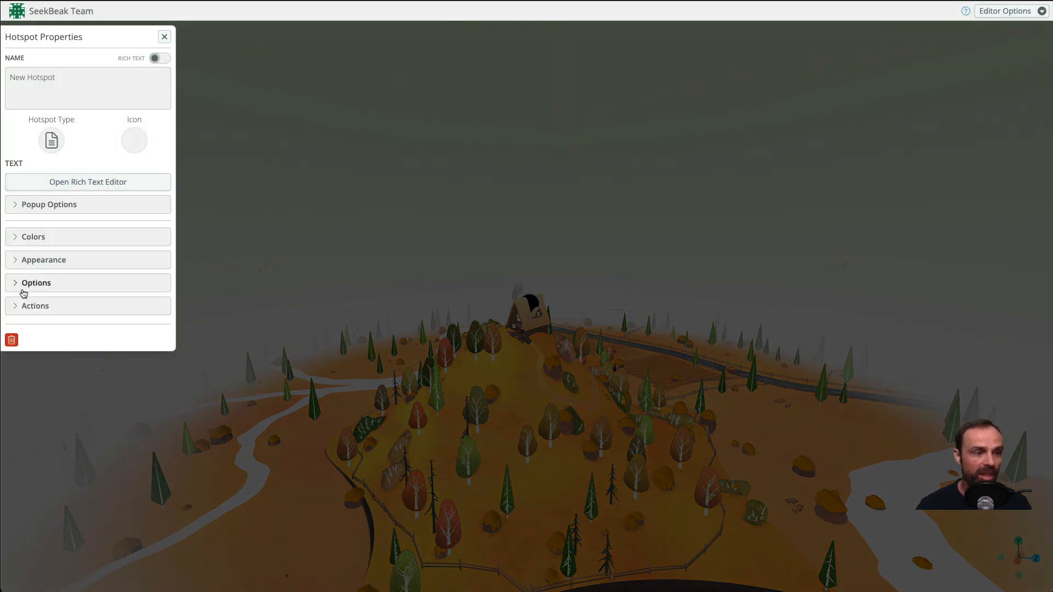
- Set the hotspot's distance from the model to 5 and give it the solid down arrow icon
left_click(54, 258)
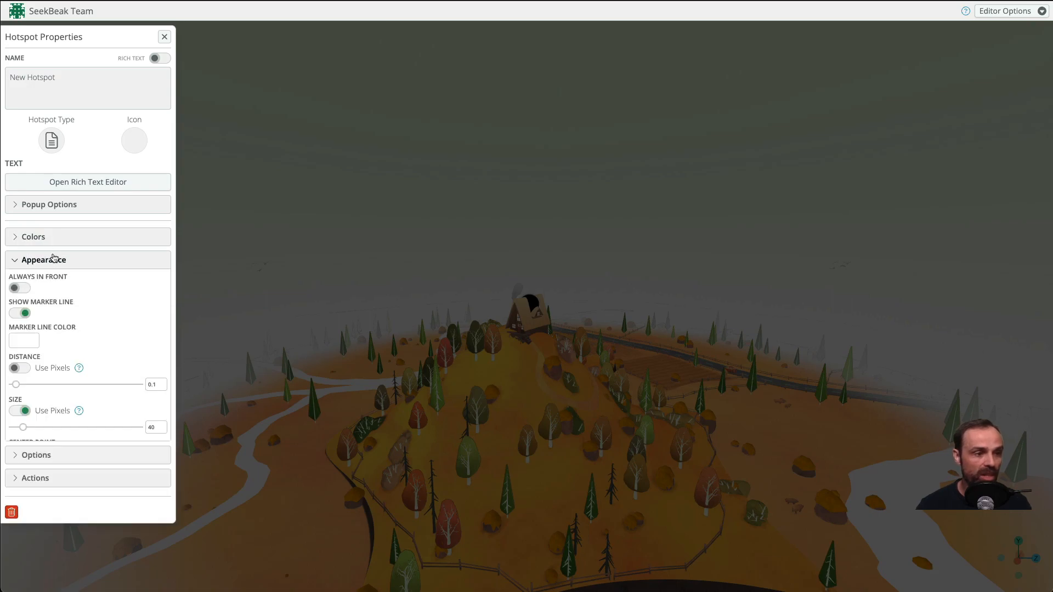
left_click_drag(22, 387, 137, 404)
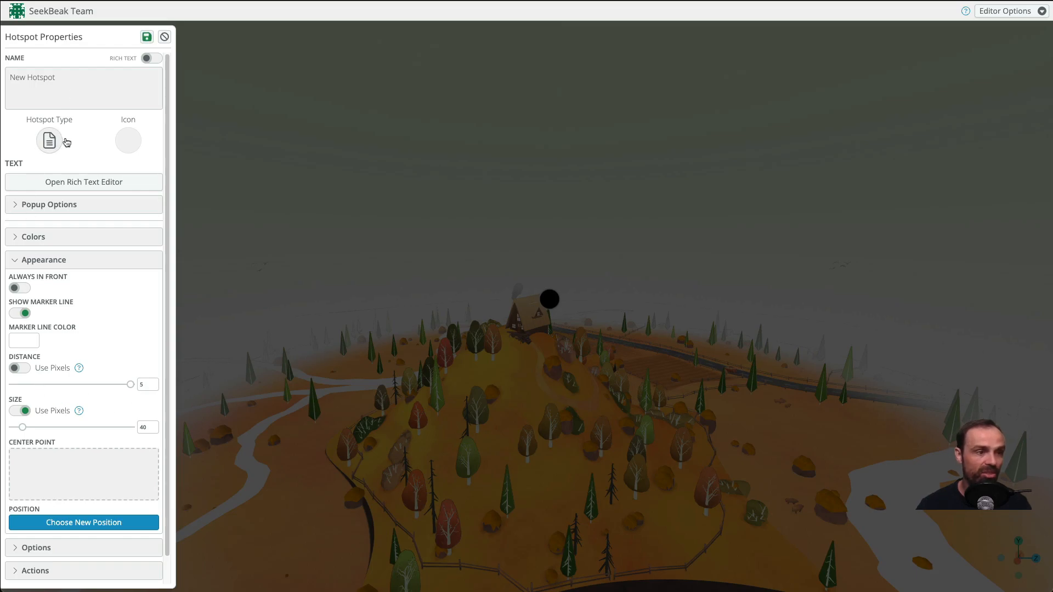
left_click(140, 143)
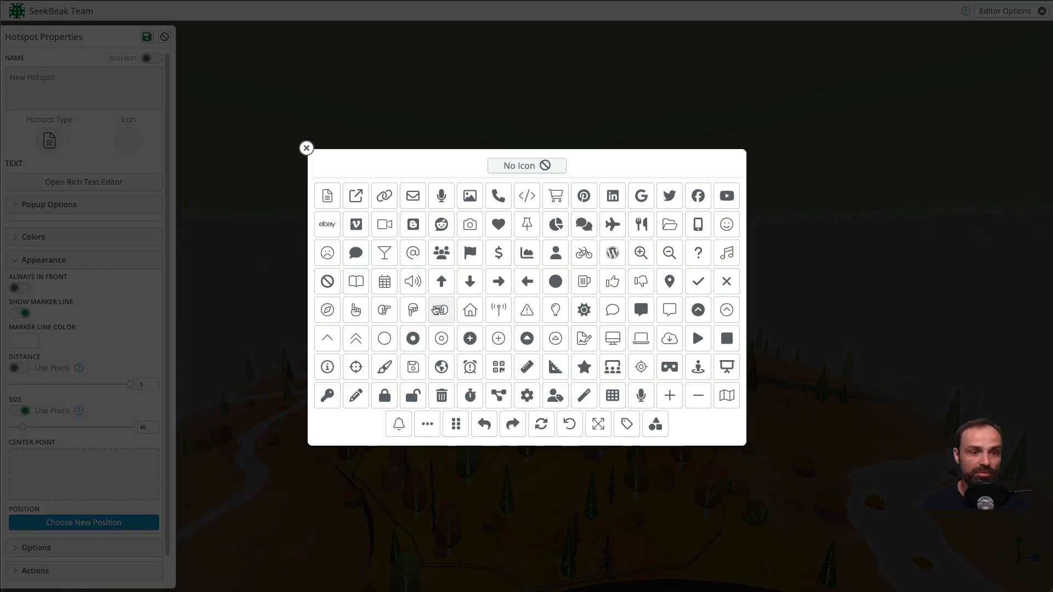
left_click(470, 283)
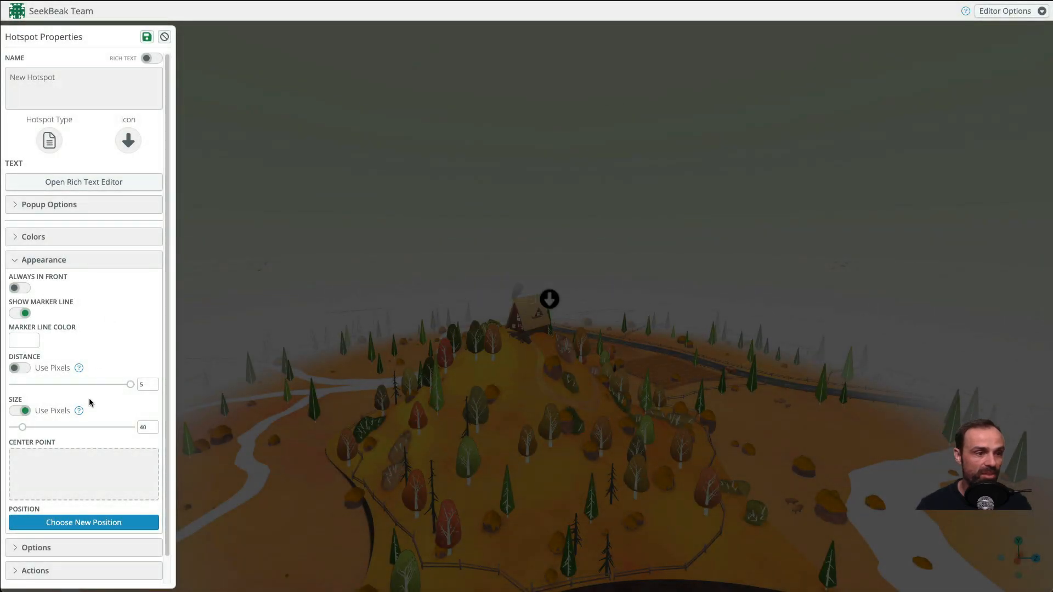
- Change the hotspot's type from text to the tag type
scroll(91, 252, "down", 1)
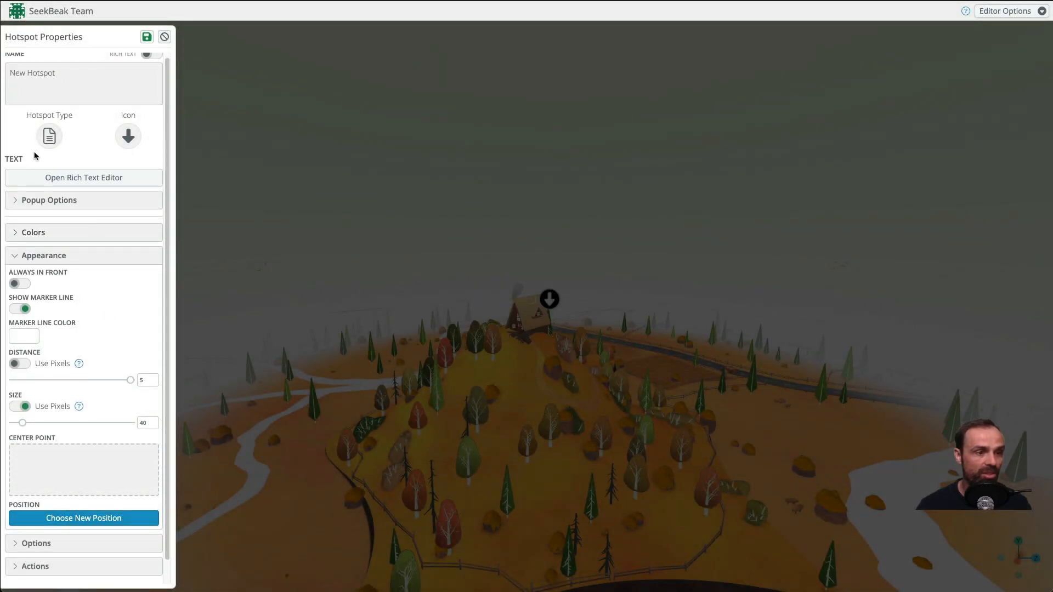
left_click(49, 136)
left_click(170, 205)
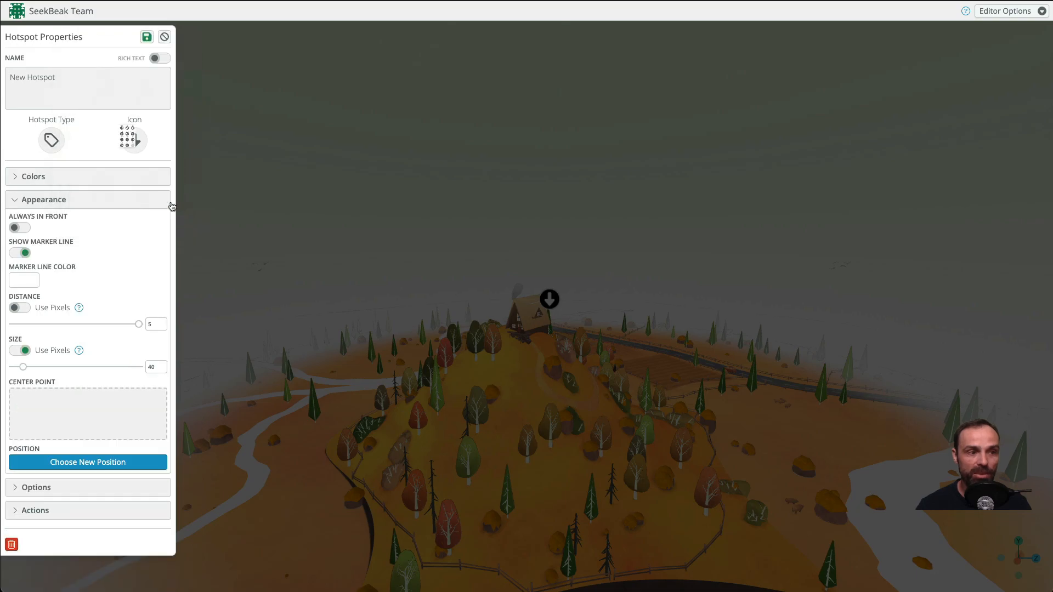
- Add a Go To Waypoint action to the roof hotspot
left_click(49, 510)
left_click(15, 530)
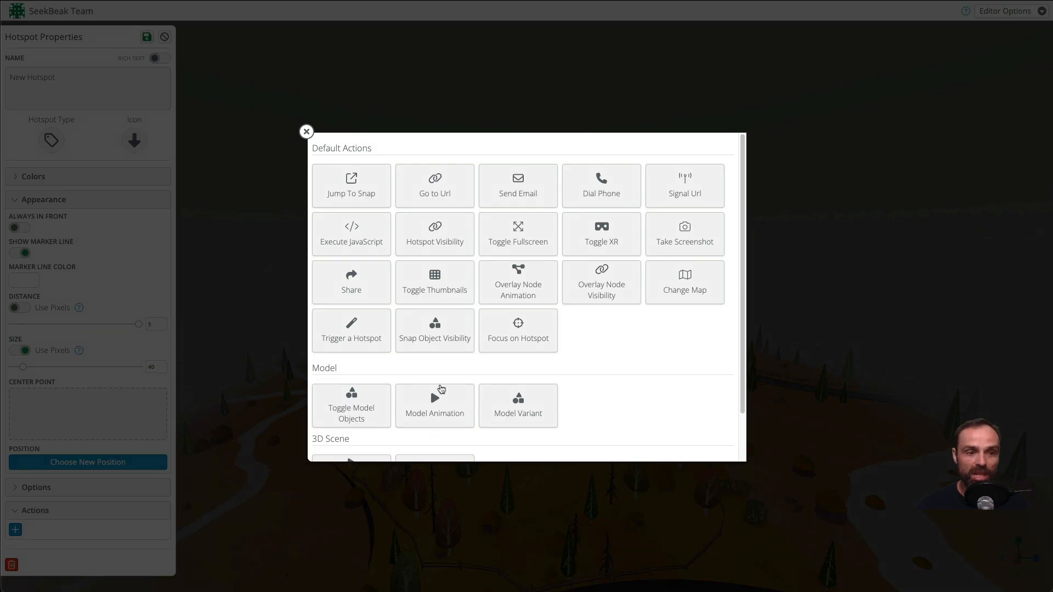
scroll(593, 339, "down", 1)
left_click(445, 423)
scroll(77, 535, "down", 3)
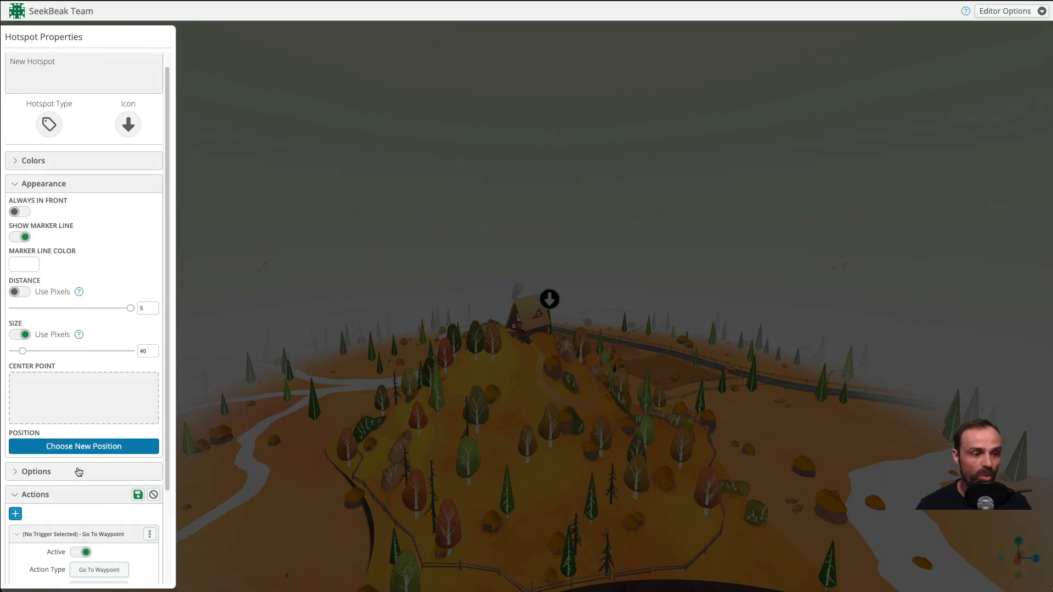
- Set the action's trigger to On Click and its camera waypoint to "1st person"
left_click(106, 475)
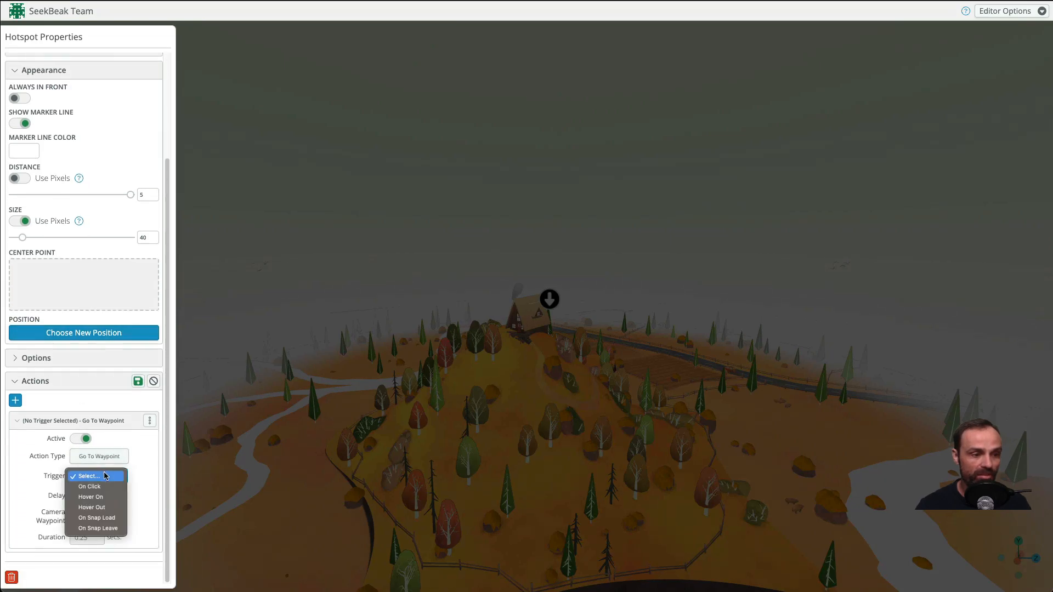
left_click(103, 486)
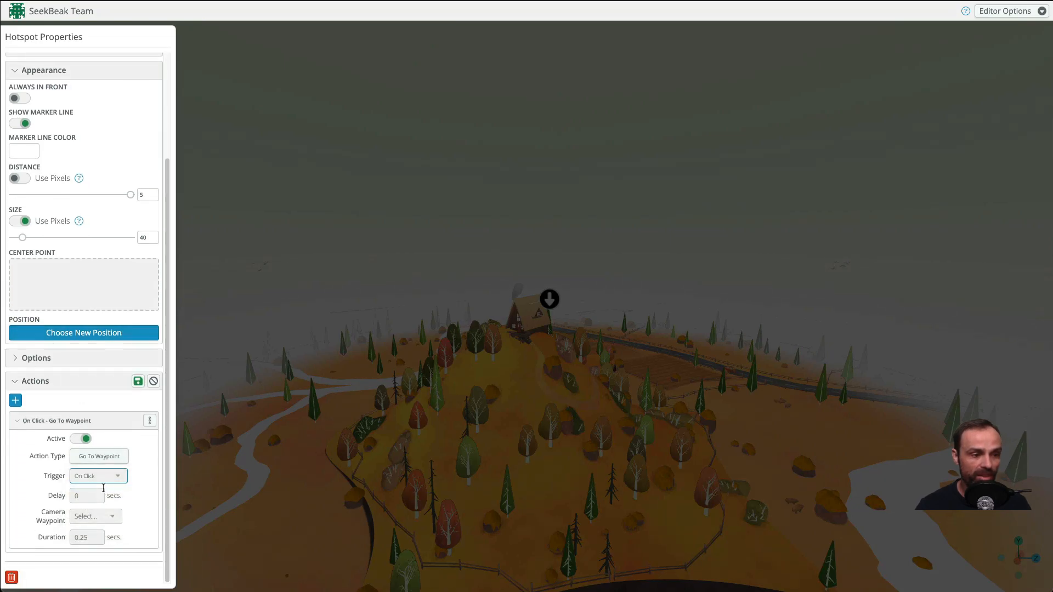
left_click(95, 514)
left_click(94, 542)
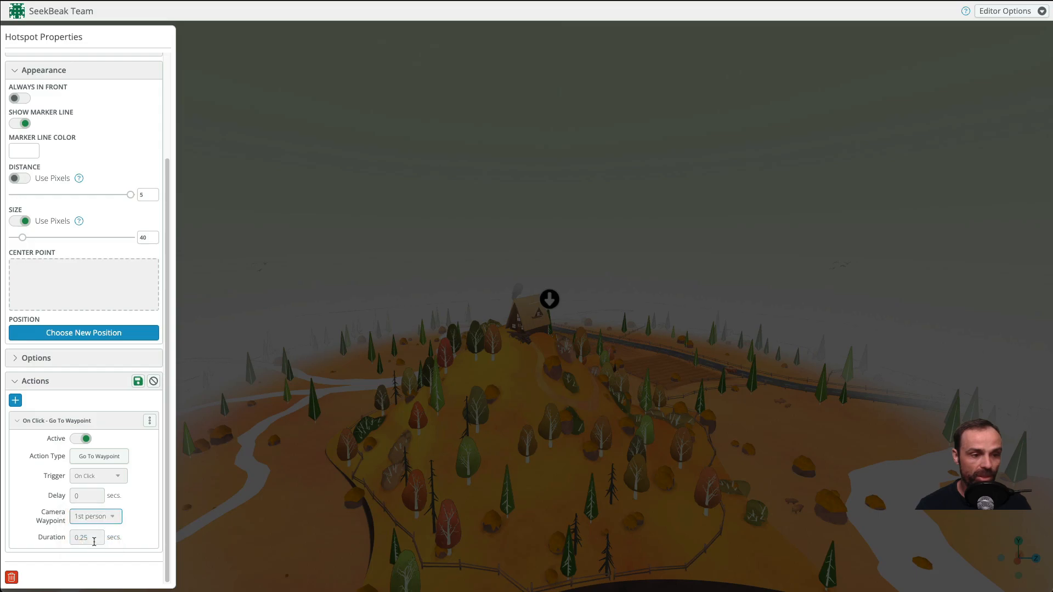
- Set the action's duration to 0 seconds, and save the action, the hotspot and the snap
left_click(90, 541)
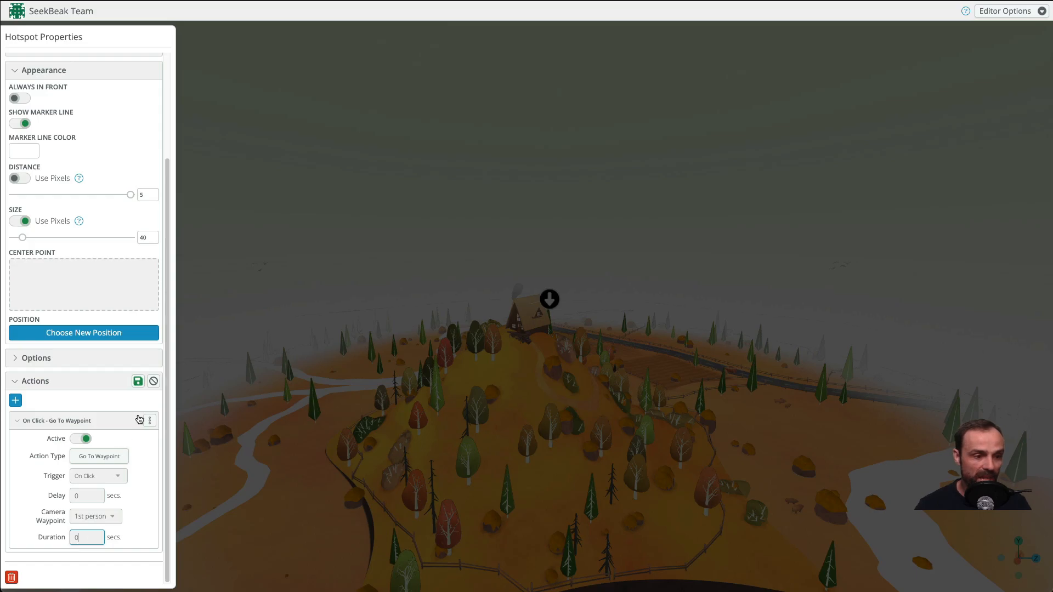
left_click(138, 382)
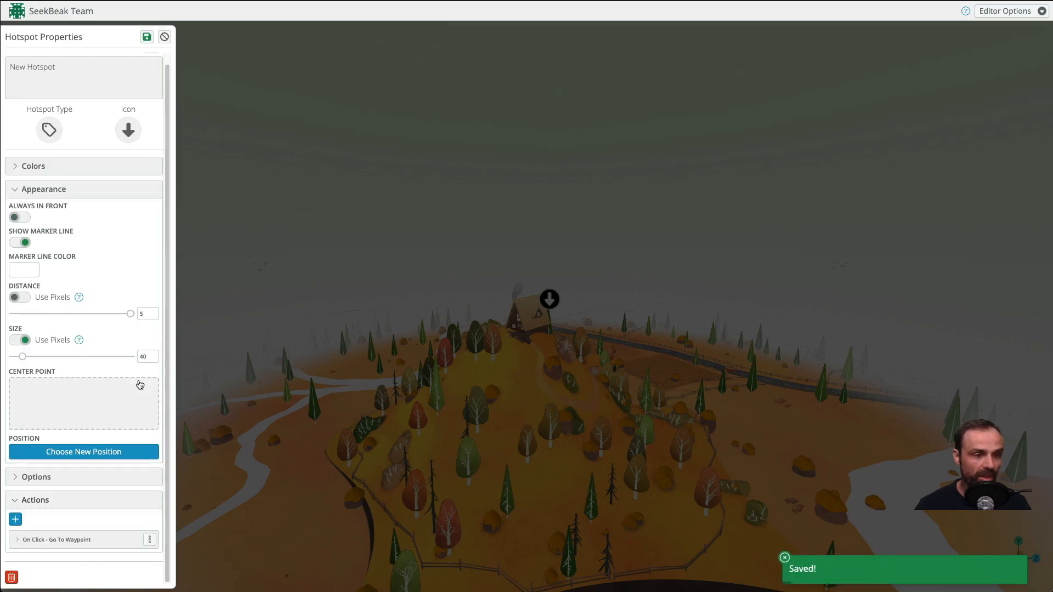
left_click(143, 37)
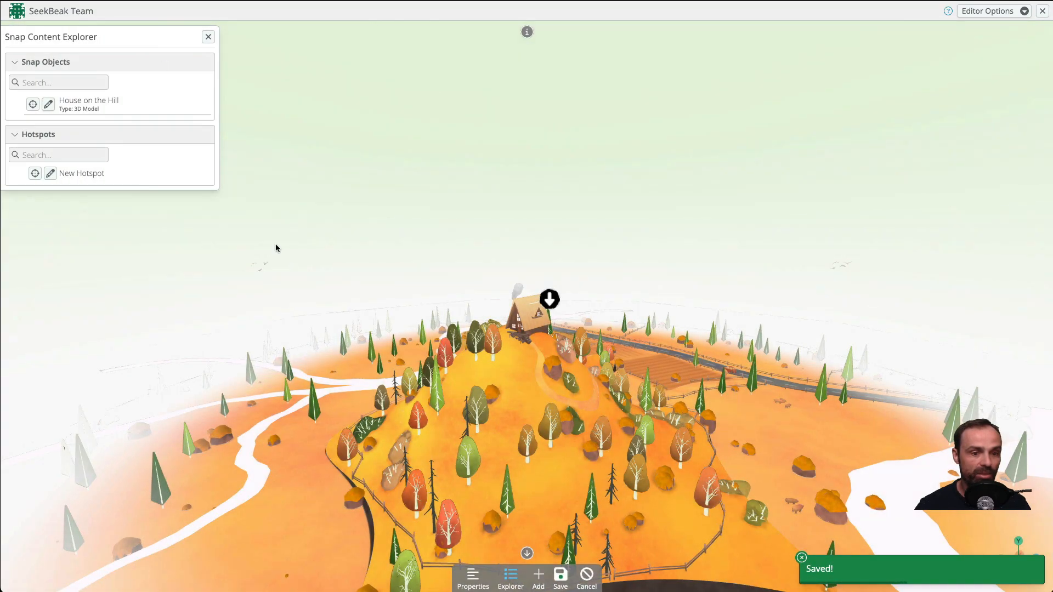
left_click(561, 574)
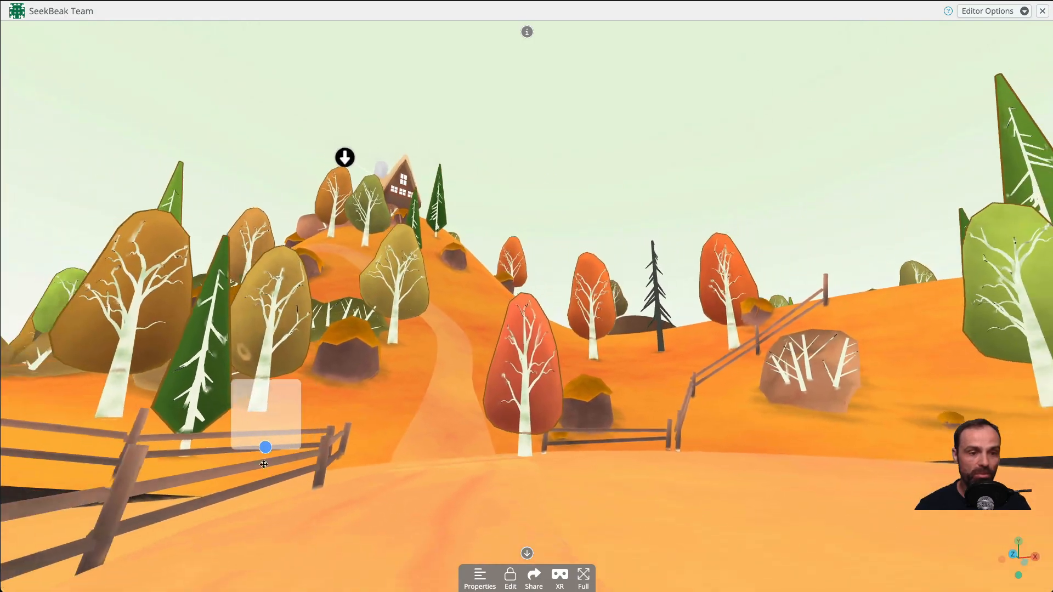
- Walk through the scene in first-person view along the path up the hill towards the house
left_click_drag(263, 465, 328, 413)
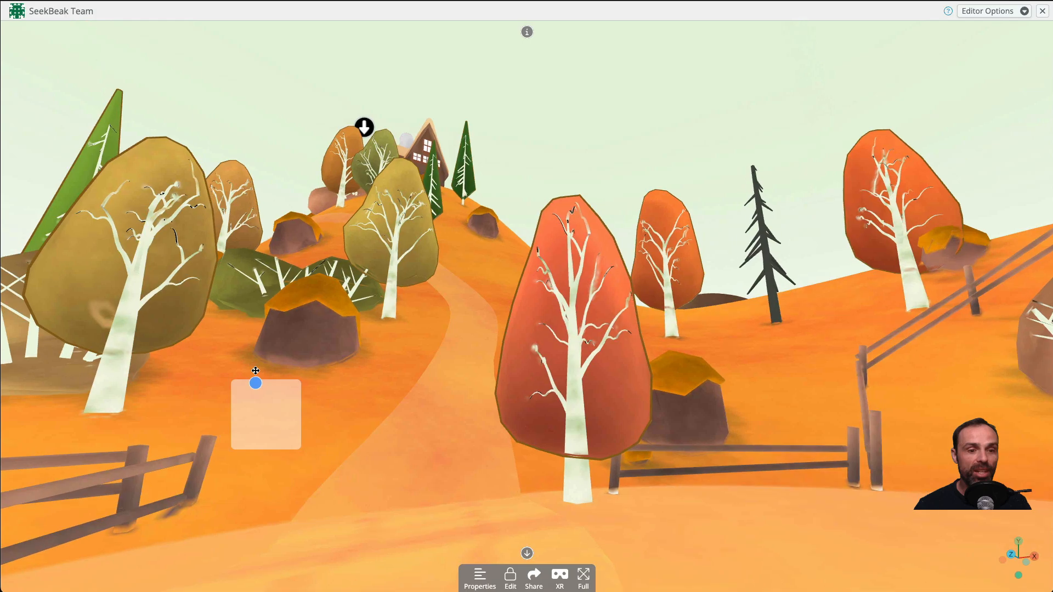
left_click_drag(255, 371, 357, 472)
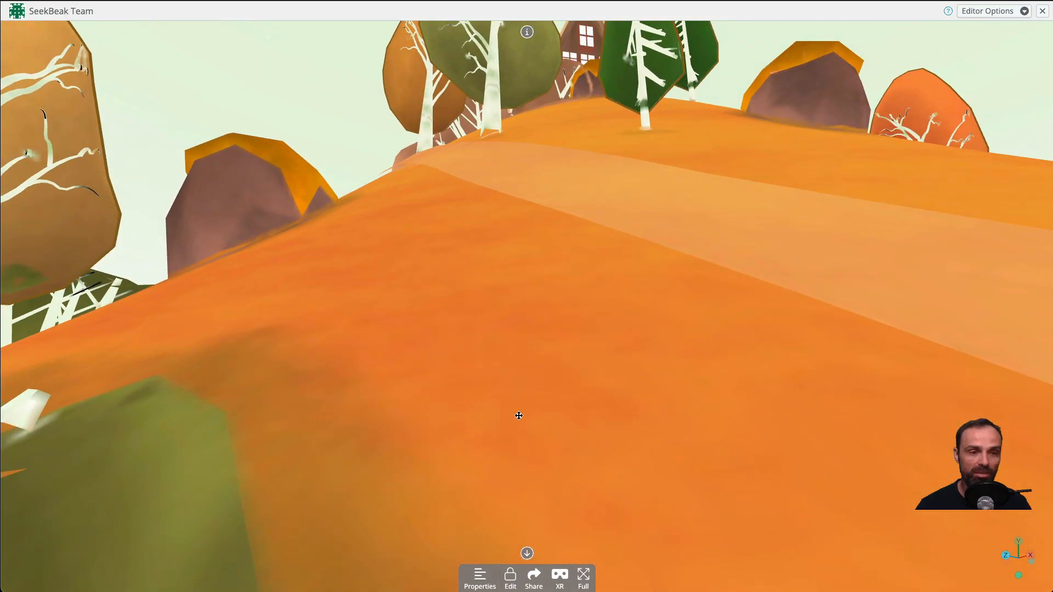